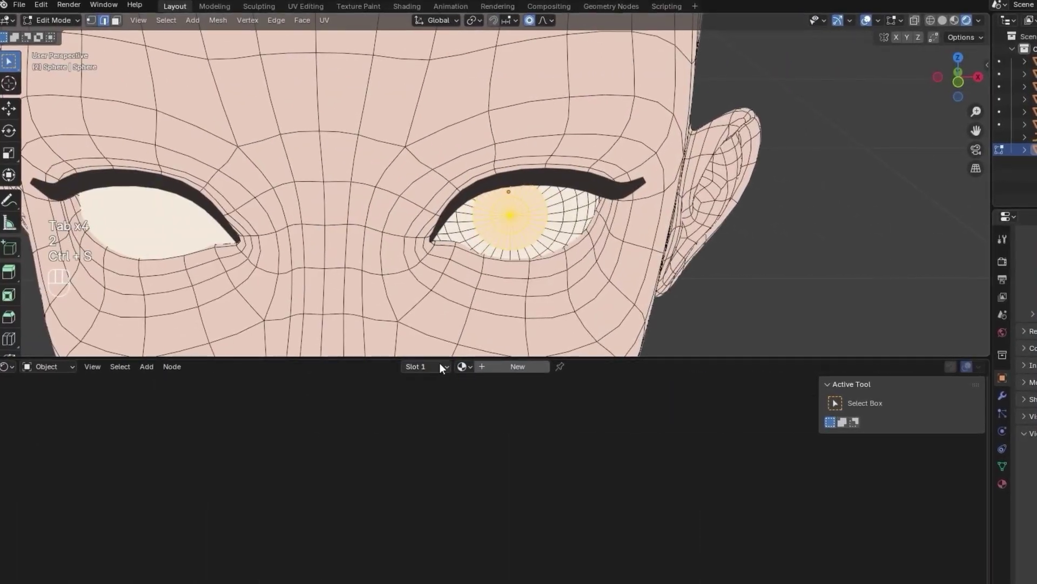
Step: Give the eye faces the dark pupil material and paint a lighter brown crescent on the iris
left_click(376, 469)
key("Tab")
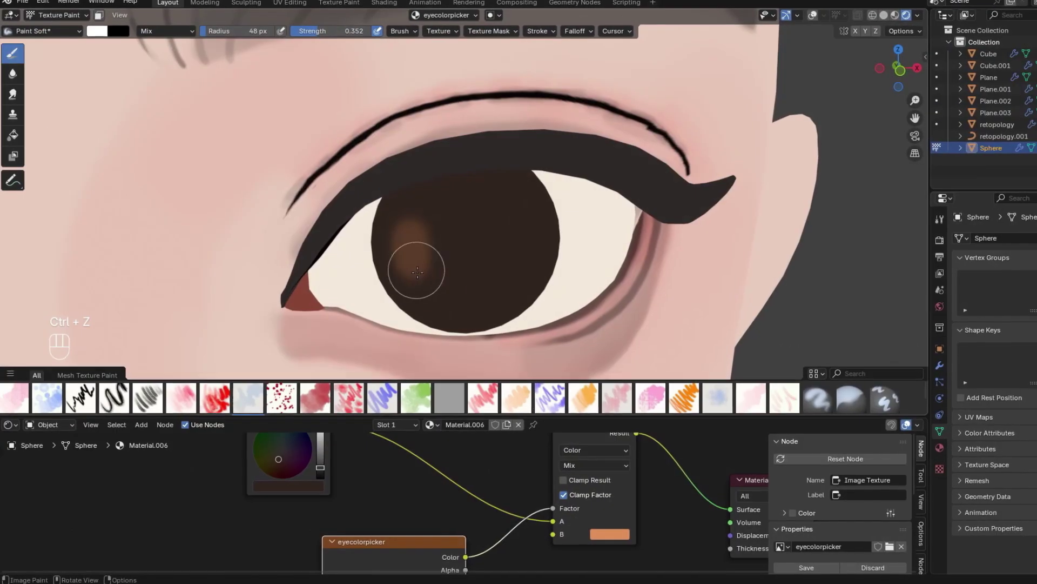
mouse_move(416, 266)
left_mouse_down()
mouse_move(514, 273)
mouse_move(412, 237)
mouse_move(427, 280)
left_mouse_up()
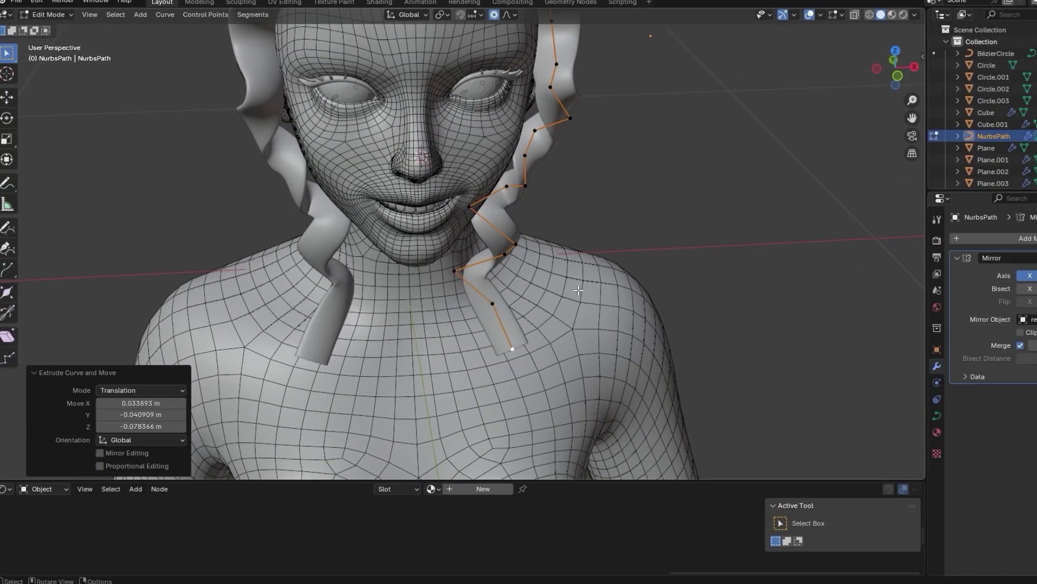
Step: Move the hair curve's control points with proportional falloff to shape the curls
key("g")
left_click(469, 379)
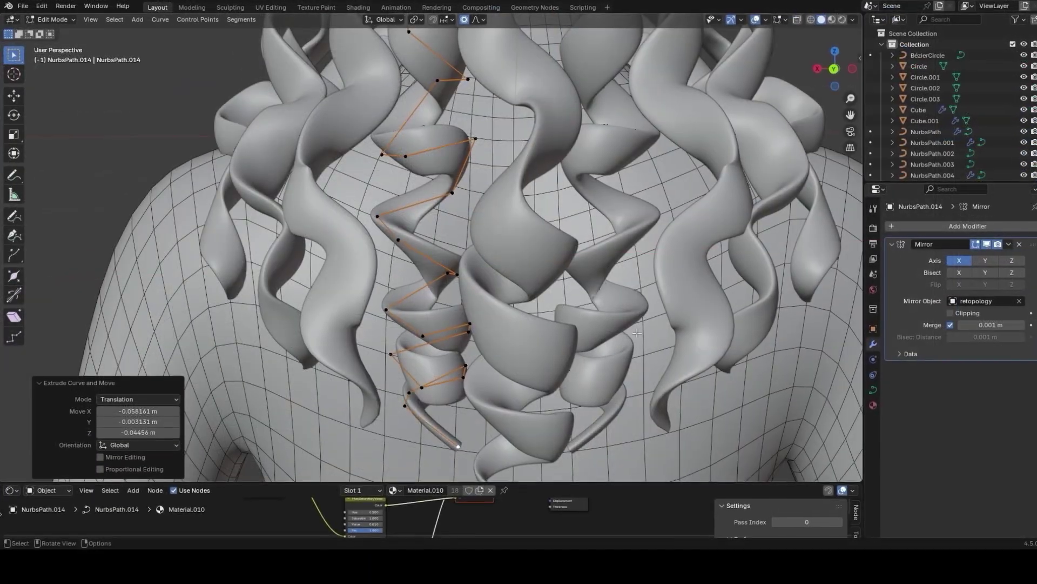
scroll(453, 330, "down", 3)
key("ctrl+t")
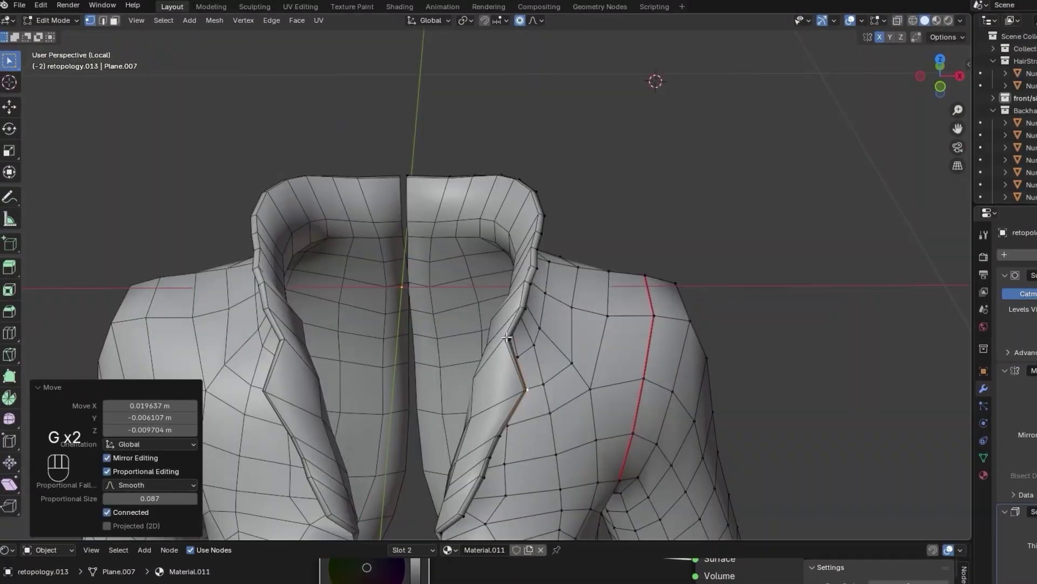
Step: Move the jacket collar vertices into their new position
key("g")
key("g")
left_click(561, 288, "shift")
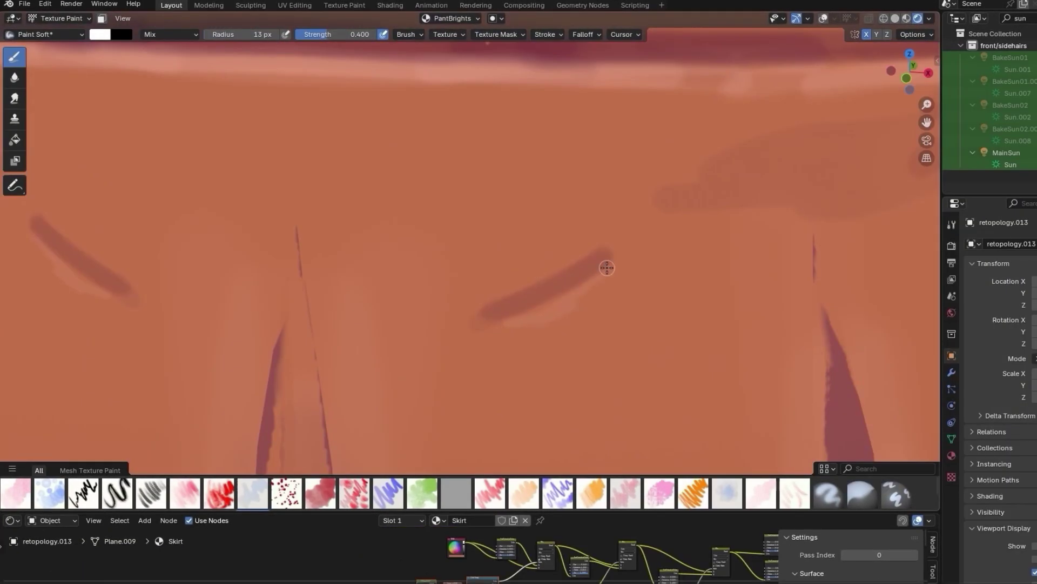
scroll(557, 315, "down", 3)
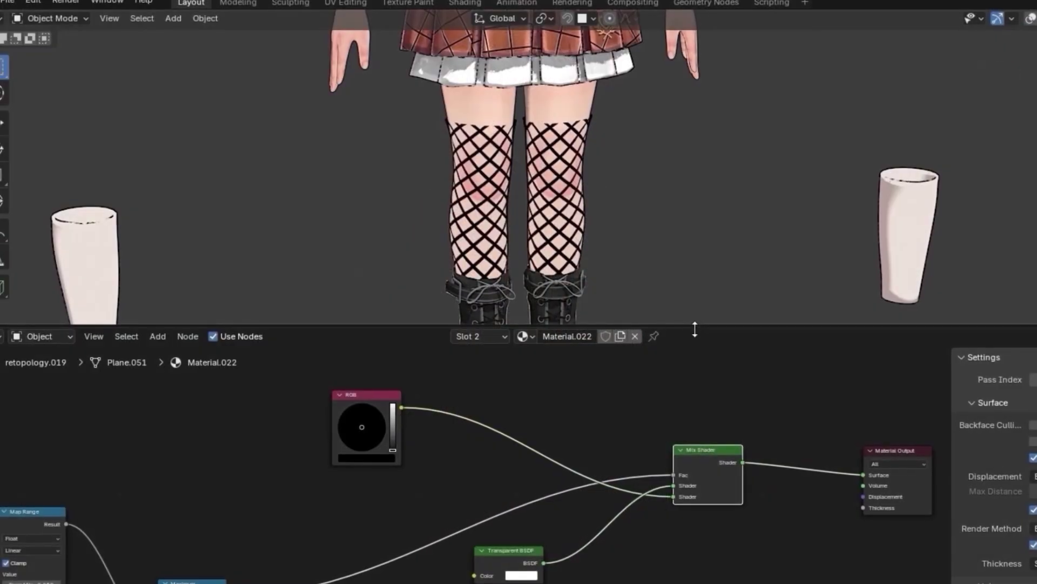
left_click_drag(696, 326, 703, 413)
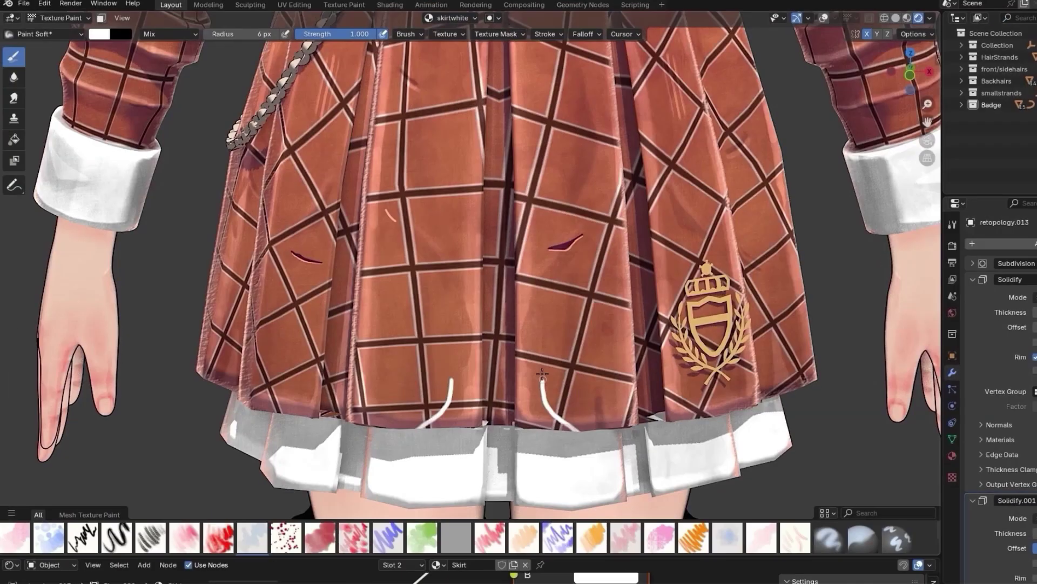
Step: Paint two pairs of white swirls onto the skirt
left_click_drag(394, 364, 433, 427)
left_click_drag(597, 367, 572, 427)
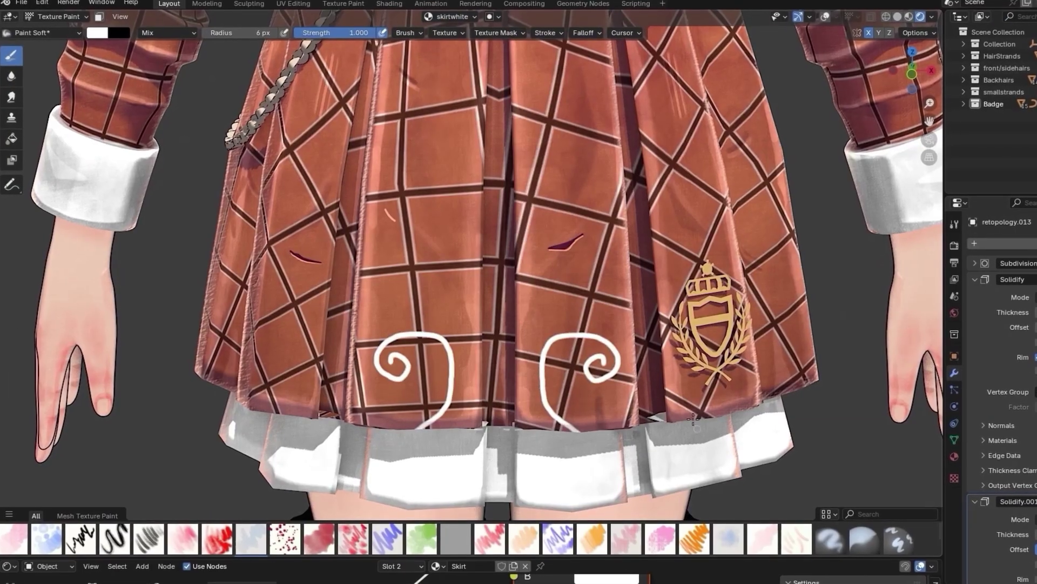
left_click_drag(276, 397, 300, 419)
left_click_drag(716, 398, 694, 419)
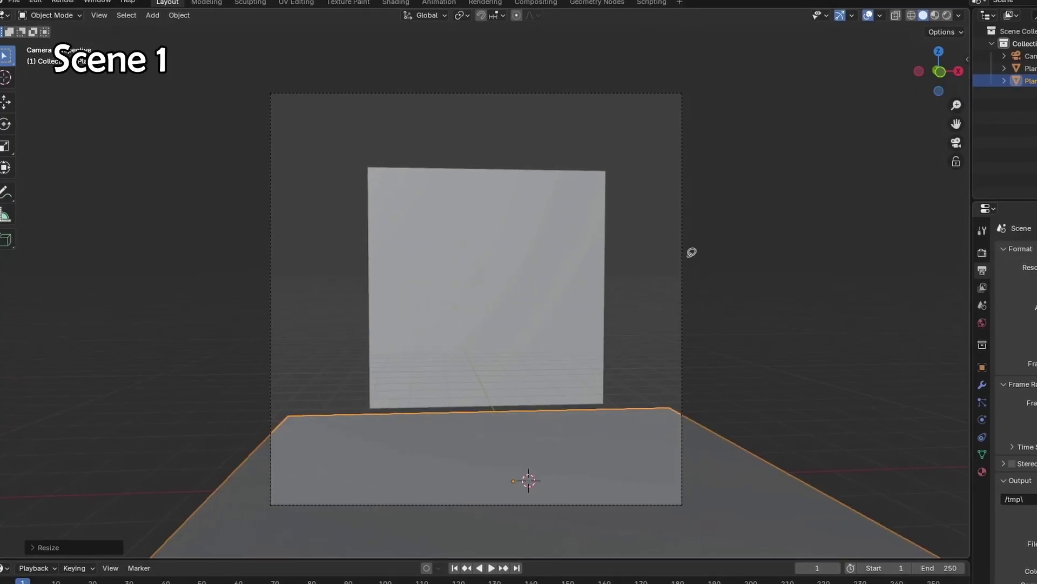
Step: Stand the wall plane upright with a 90° X rotation and scale it up
key("r")
key("x")
key("9")
key("0")
key("Return")
key("s")
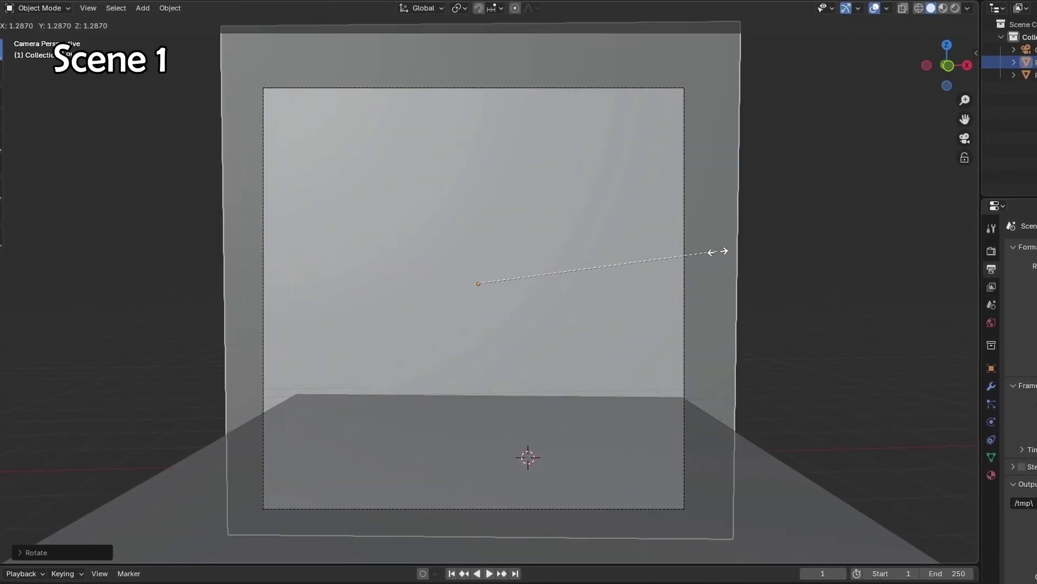
key("Escape")
scroll(562, 399, "up", 2)
left_click(562, 399)
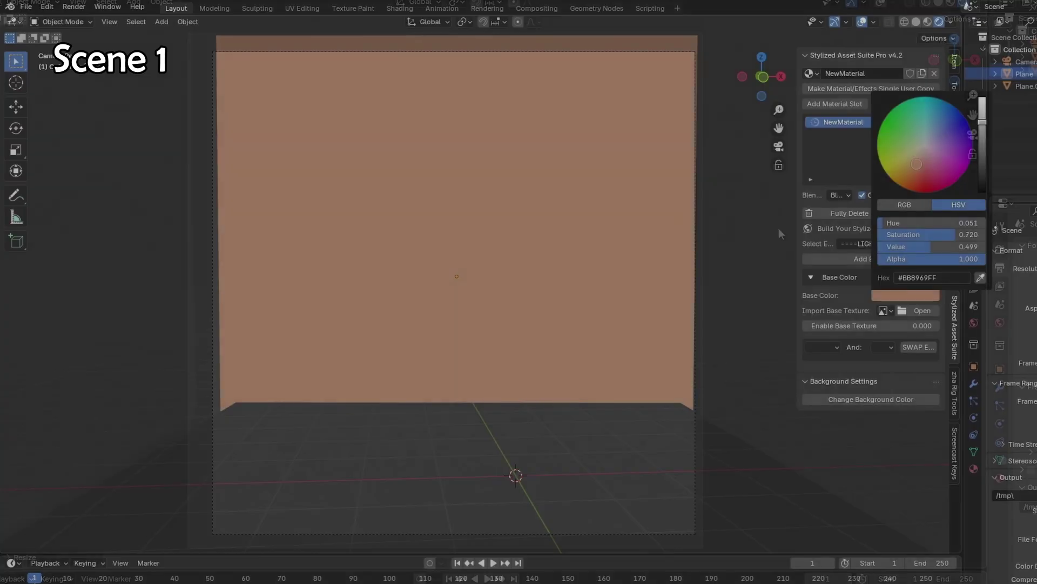
Step: Colour the wall orange and the floor plane tan
left_click(912, 169)
left_click(1022, 85)
left_click(905, 295)
left_click_drag(921, 154, 912, 163)
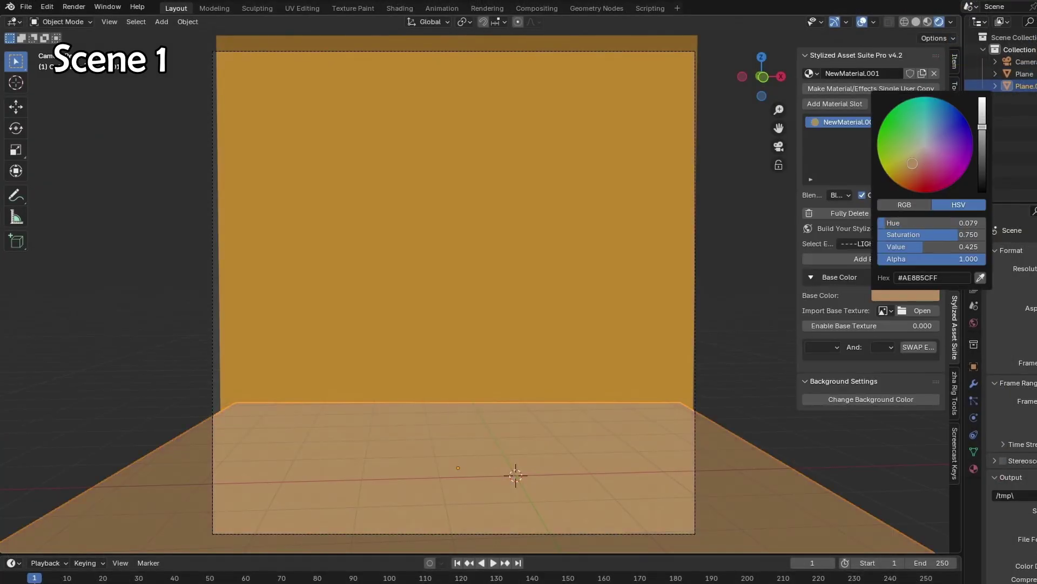
Step: Add a cube and move it further back on the floor
key("shift+a")
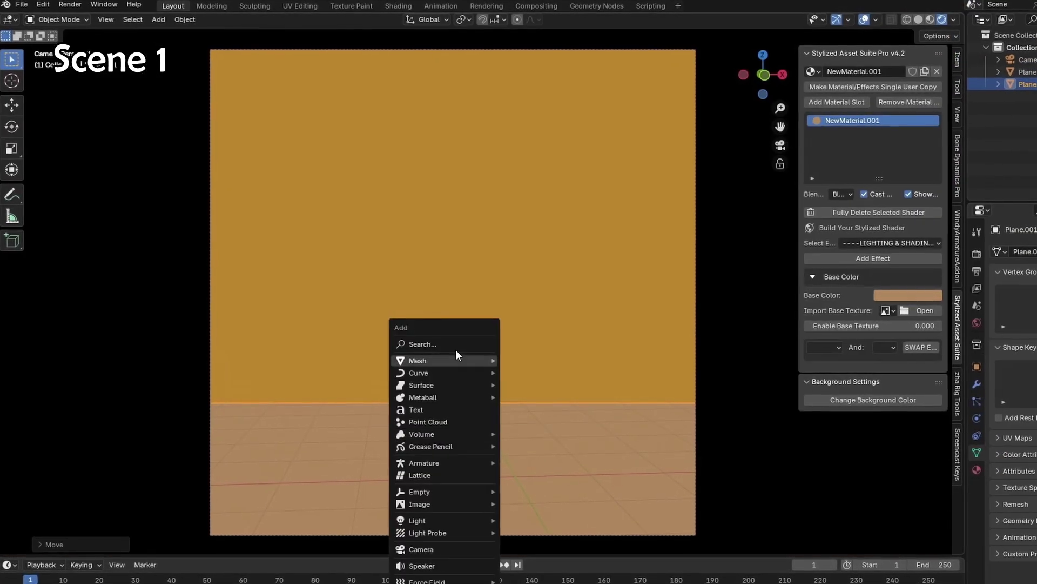
mouse_move(449, 355)
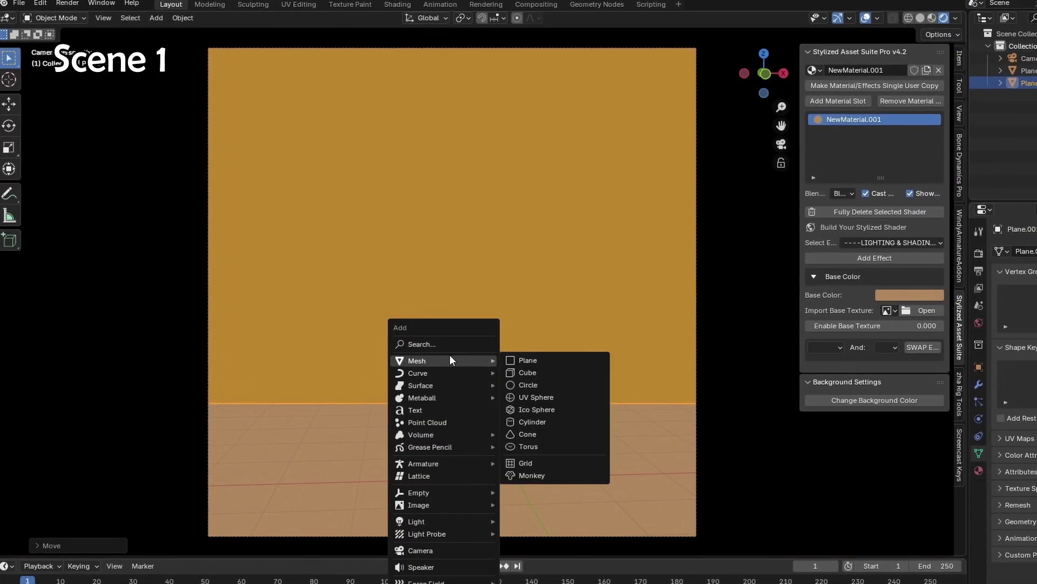
left_click(527, 373)
left_click_drag(501, 420, 394, 382)
middle_click_drag(394, 382, 563, 375)
scroll(573, 370, "up", 3)
Step: Add the foliage shadow caster, tint its highlight, and duplicate a slightly smaller copy
key("shift+a")
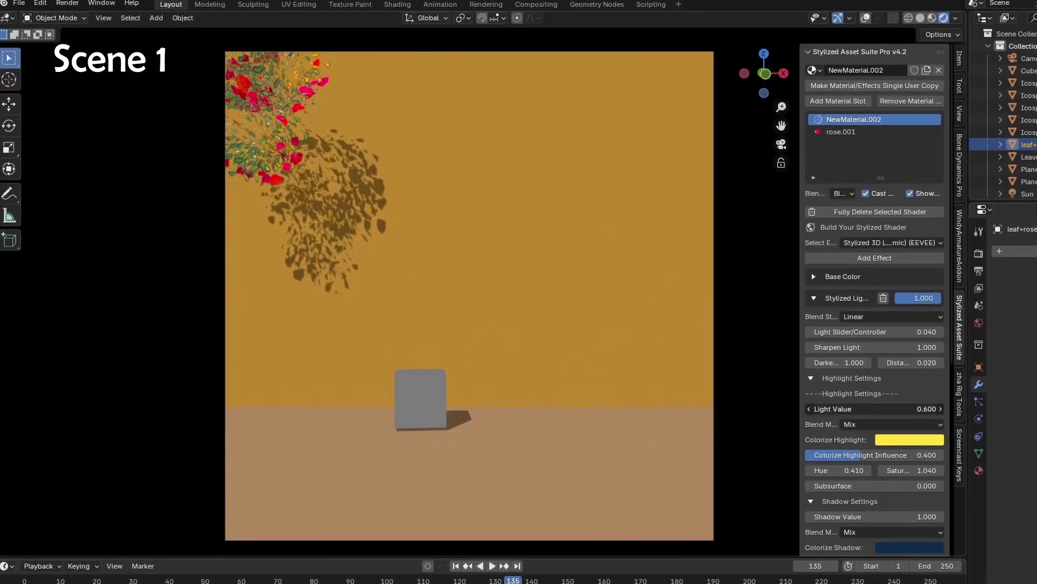
left_click(911, 439)
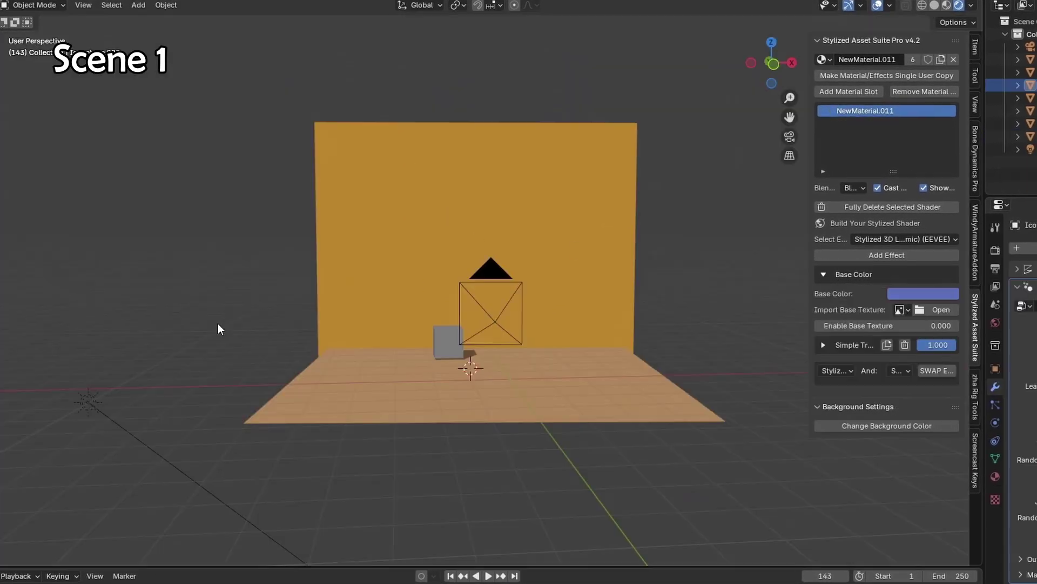
key("shift+d")
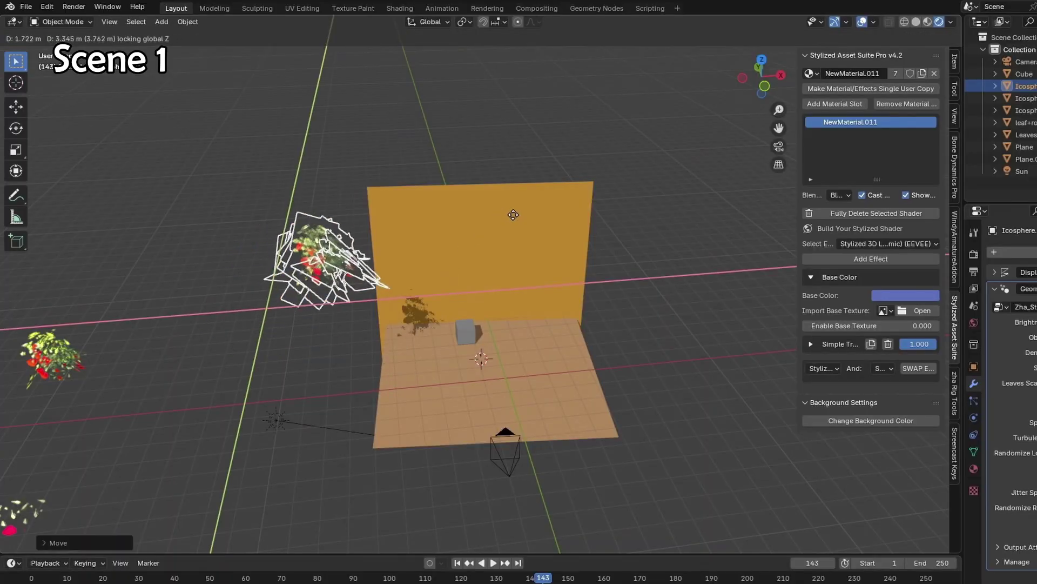
key("s")
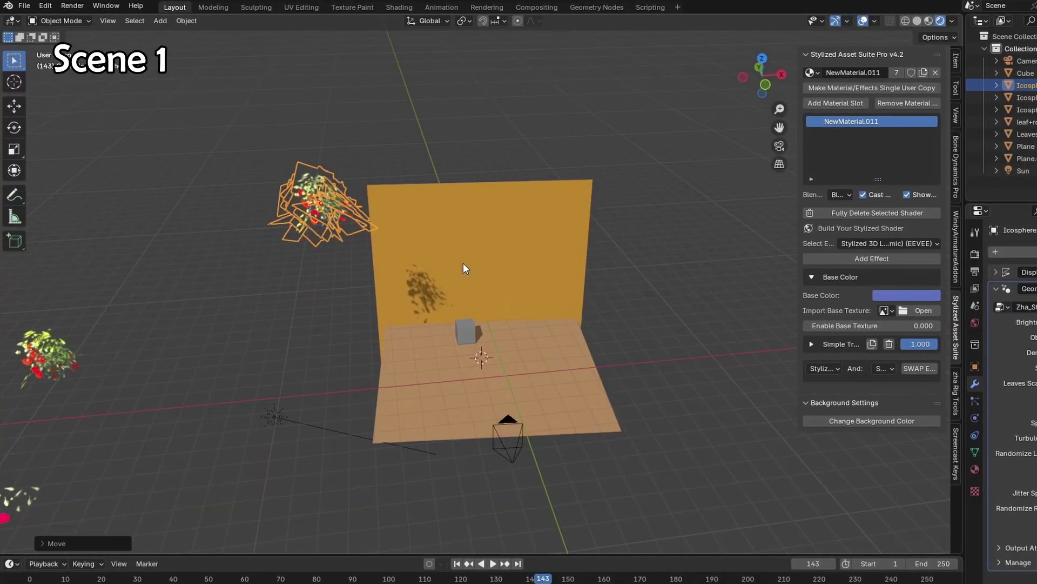
Step: Add a cube stretched along Z into a tall box, positioned to shape its shadow
key("shift+a")
mouse_move(427, 119)
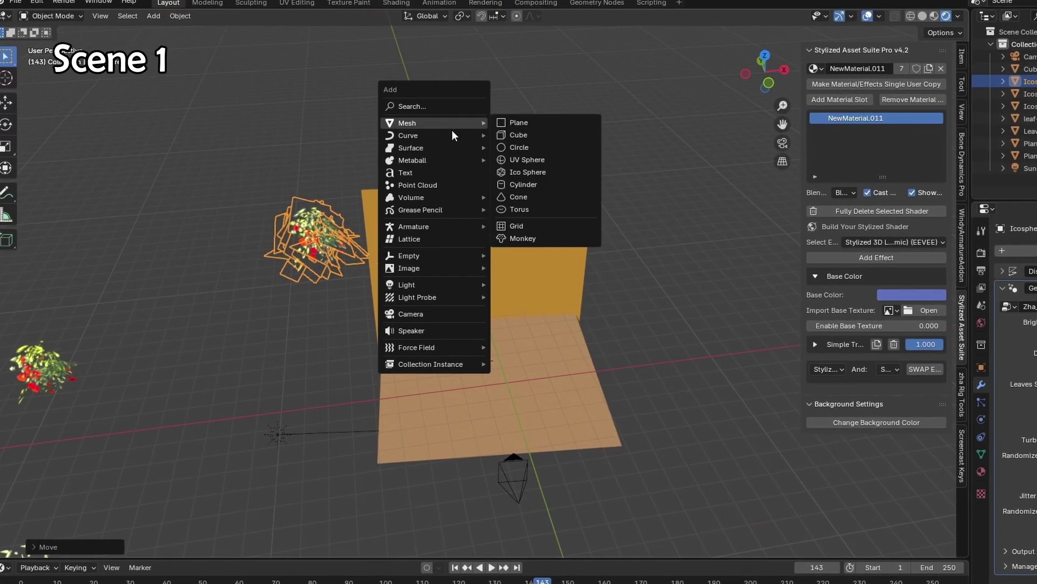
left_click(508, 120)
key("s")
key("z")
left_click(495, 330)
key("g")
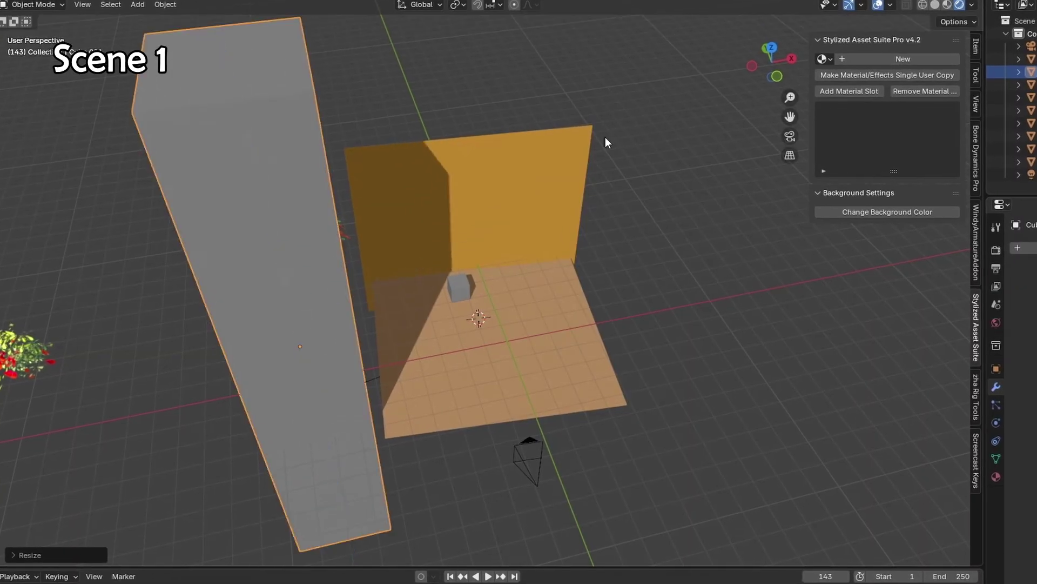
key("KP_0")
left_click(526, 213)
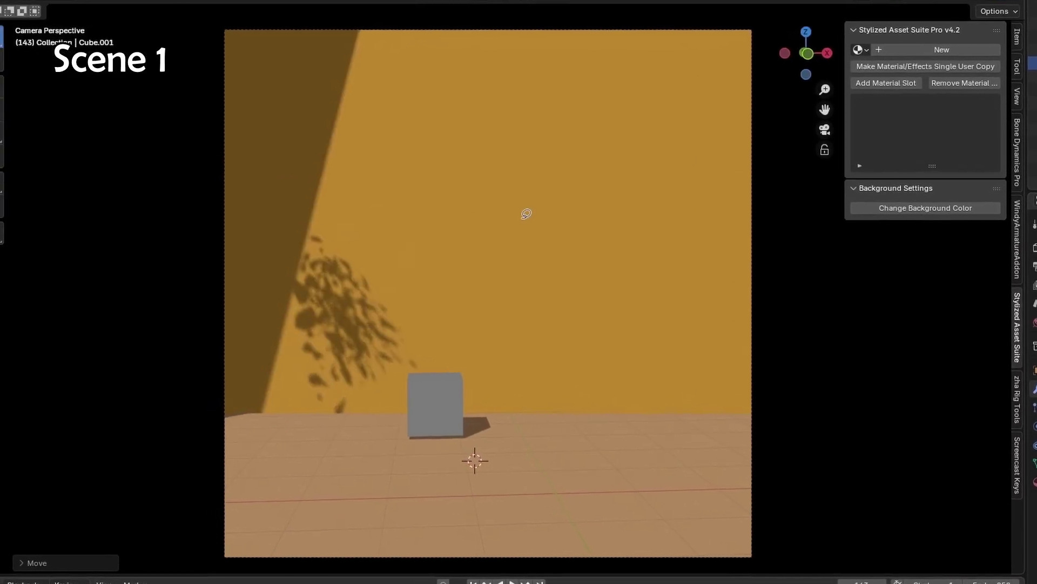
key("s")
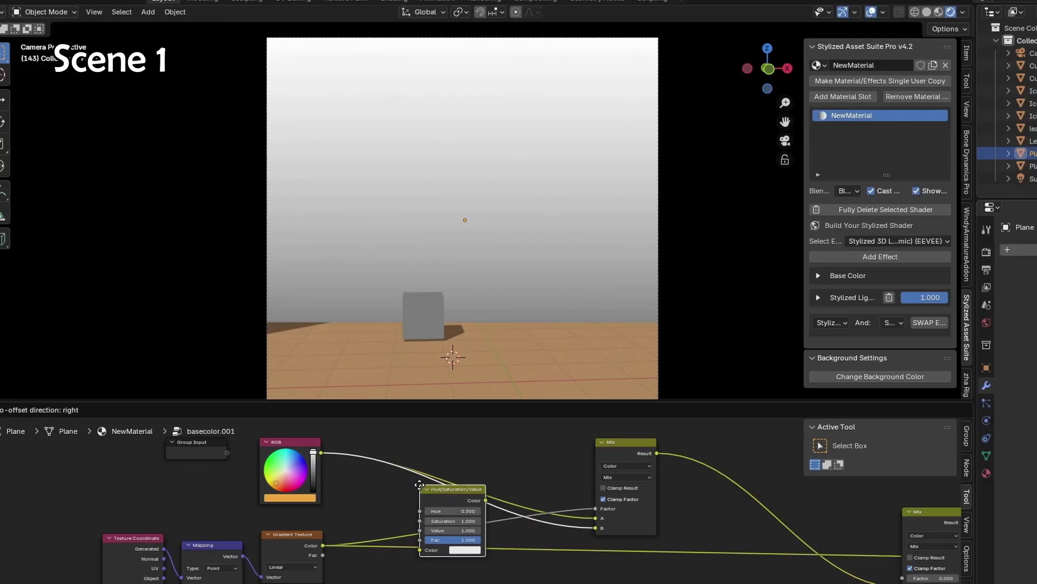
Step: Add a Stylized Grunge effect to the wall material with Bright Areas 0.890
left_click(420, 484)
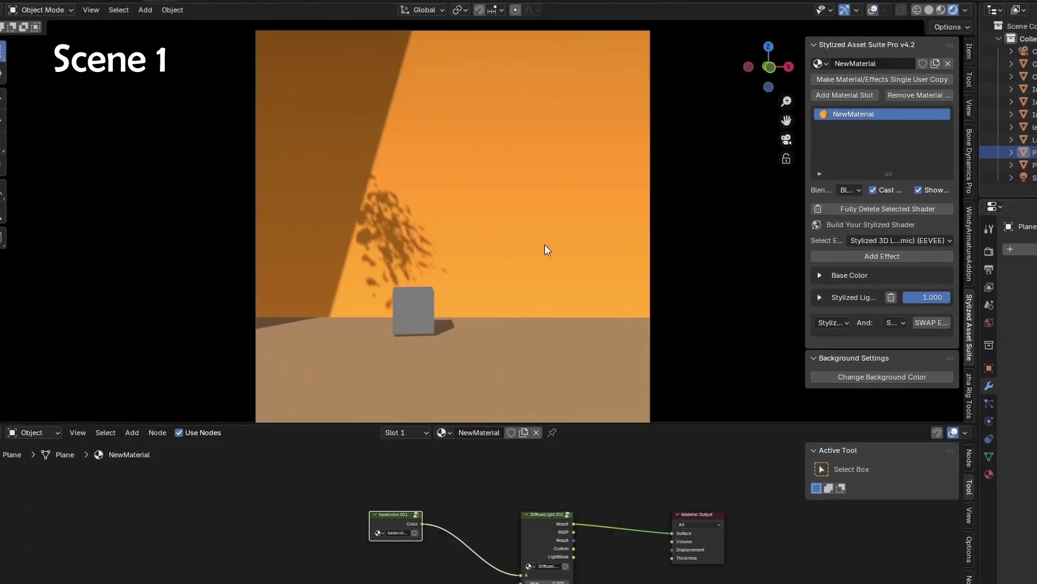
left_click(855, 243)
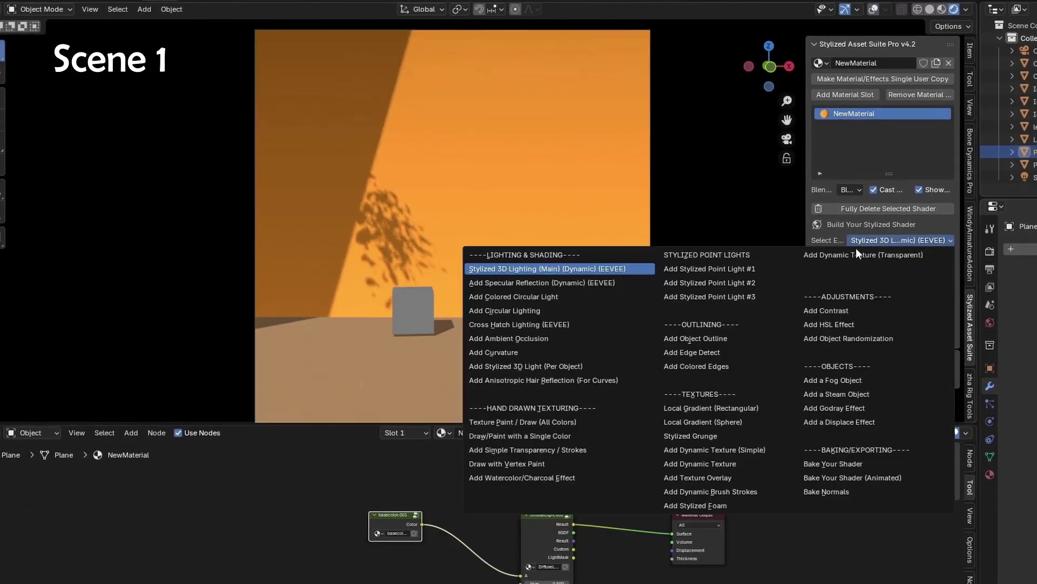
left_click(709, 438)
left_click(879, 252)
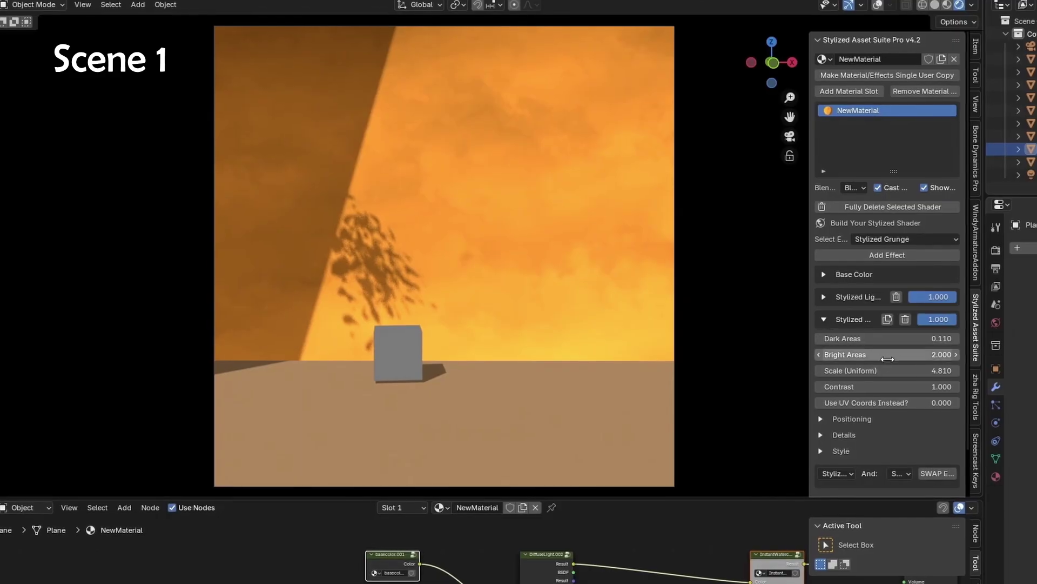
left_click_drag(887, 359, 918, 339)
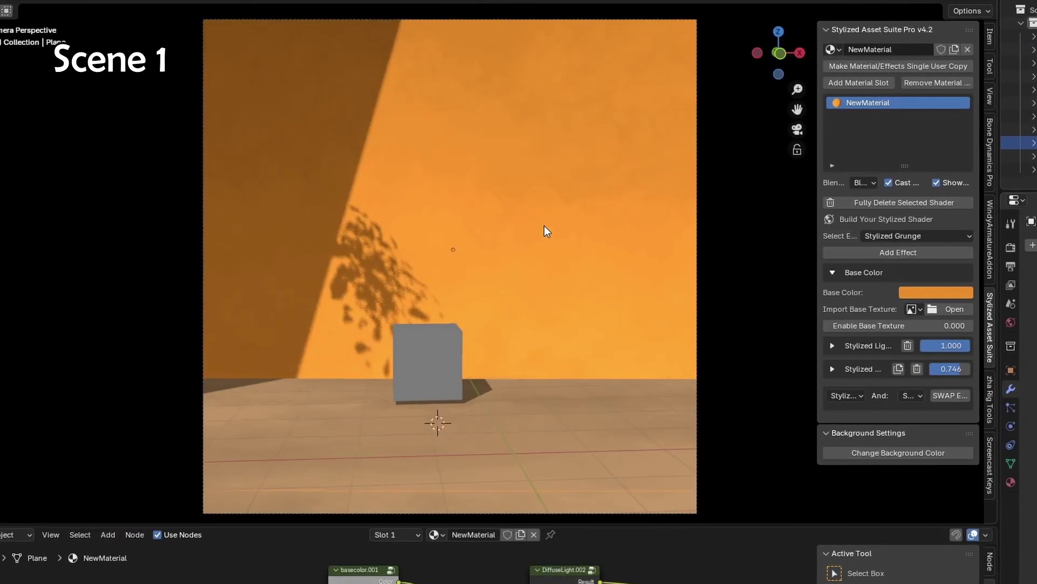
Step: Loop-cut five even vertical cuts across the wall and extrude the window faces into a recess
key("Tab")
key("ctrl+r")
scroll(203, 235, "up", 3)
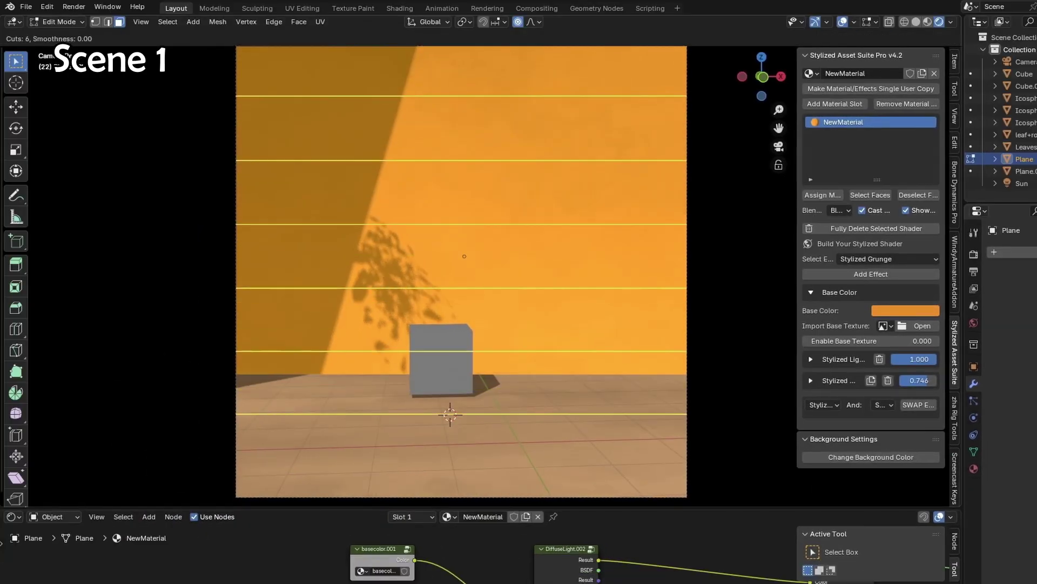
scroll(337, 290, "down", 1)
left_click(337, 290)
right_click(337, 289)
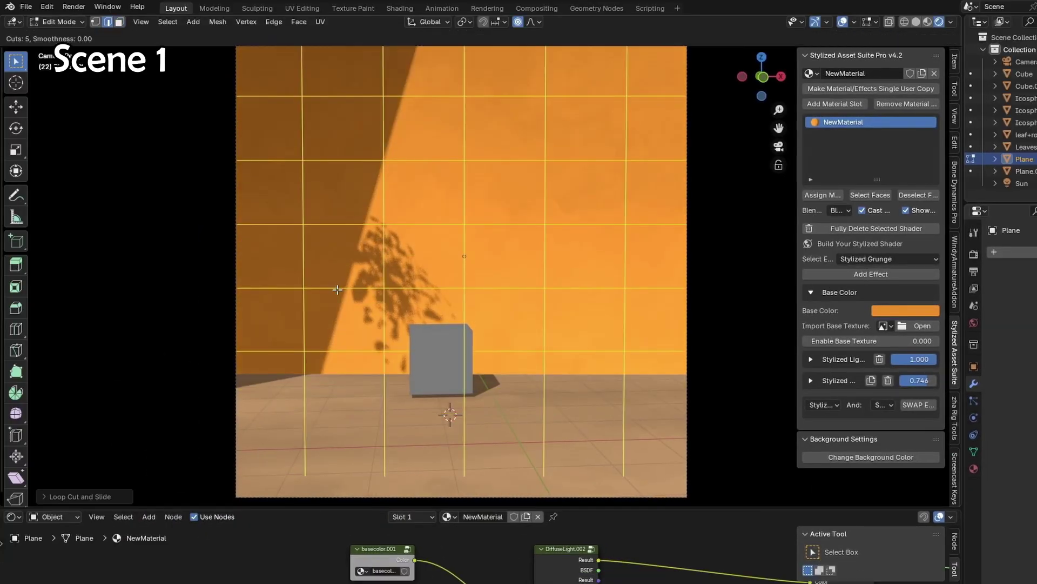
key("e")
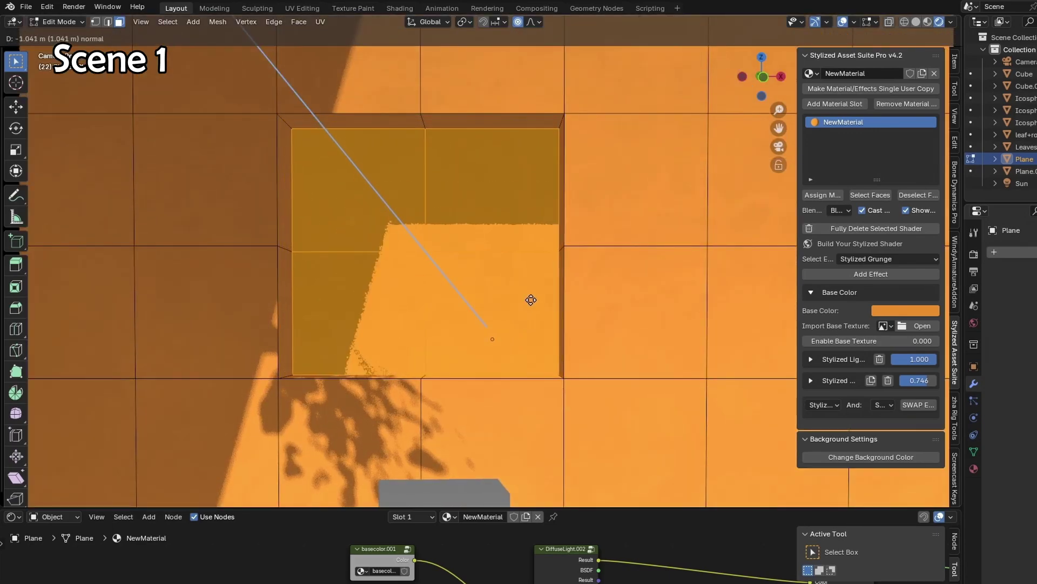
Step: Narrow the frame along X and link the wall's material to it
key("s")
key("x")
key("x")
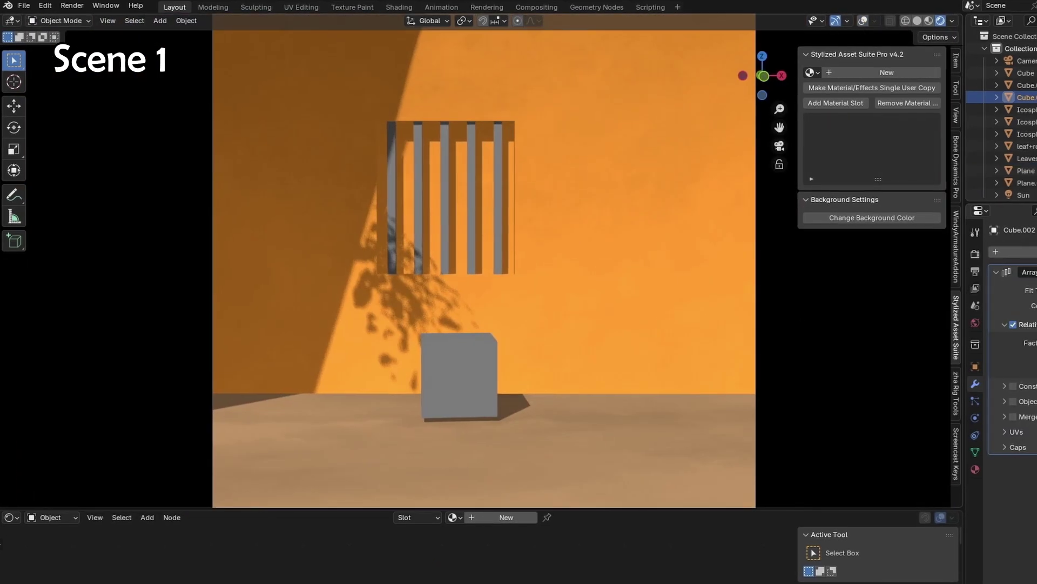
key("ctrl+l")
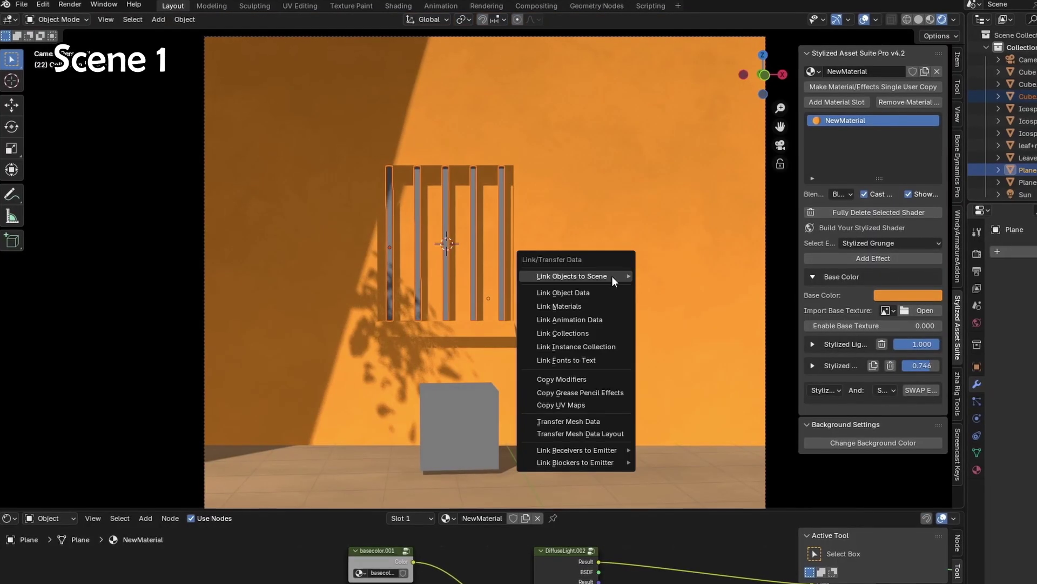
left_click(559, 306)
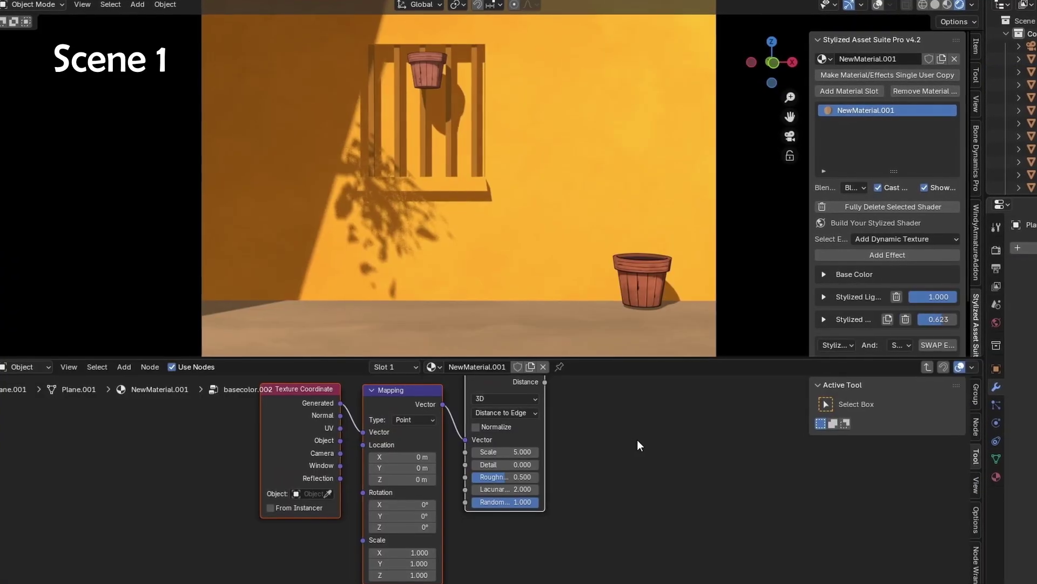
Step: Raise the floor's Map Range To Max to 4.100
scroll(562, 457, "down", 2)
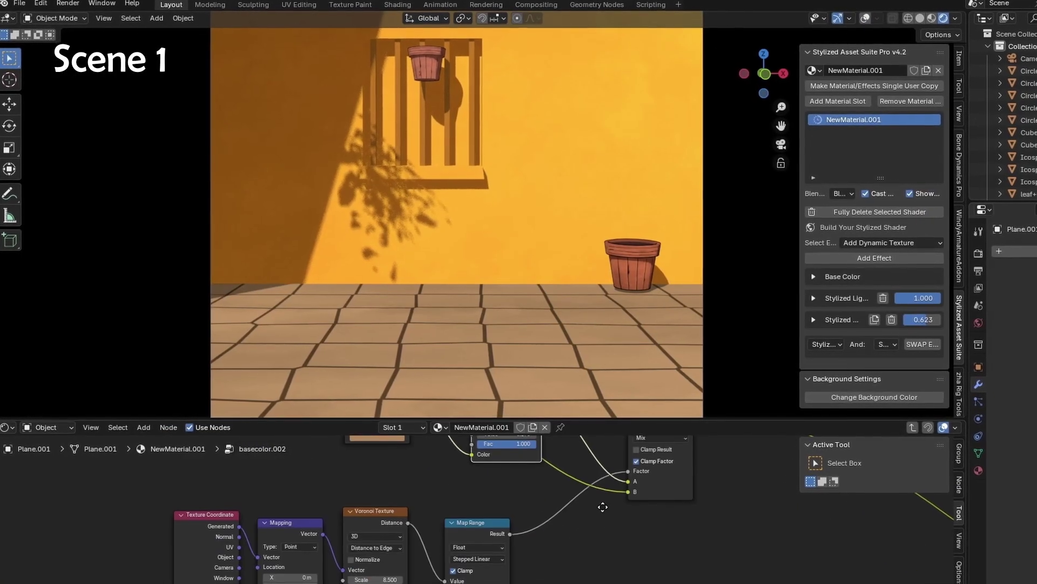
scroll(429, 532, "up", 3)
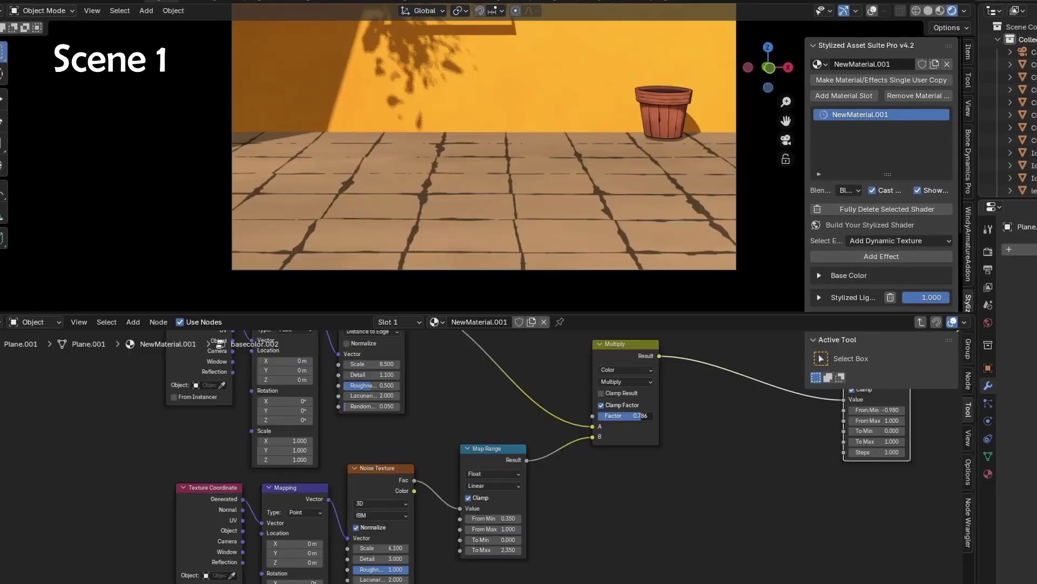
scroll(559, 546, "up", 2)
left_click_drag(497, 572, 518, 573)
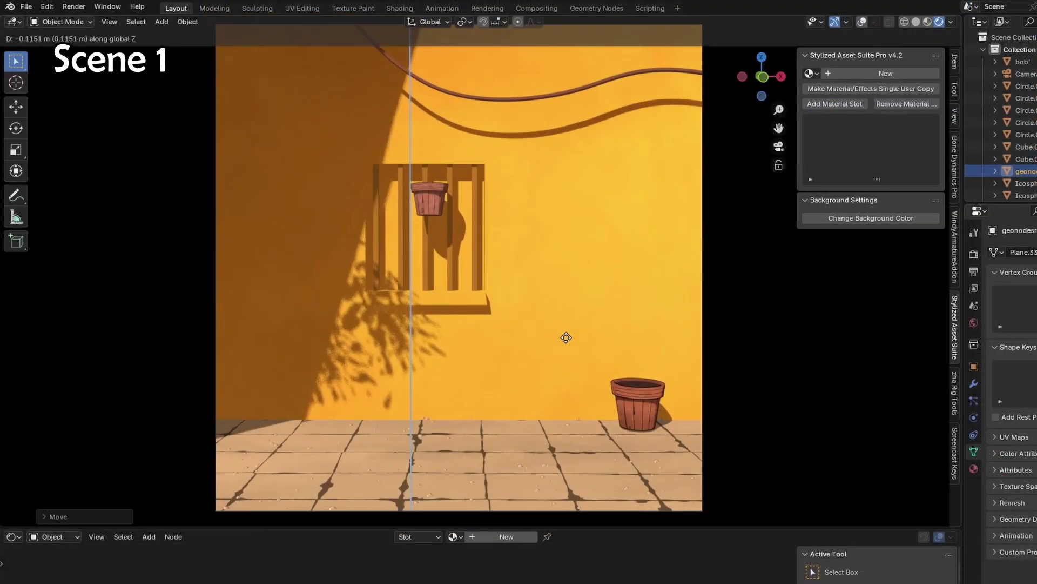
Step: Move the wall plane down-left, scale it, and resize the leafy branch uniformly
left_click(583, 343)
key("s")
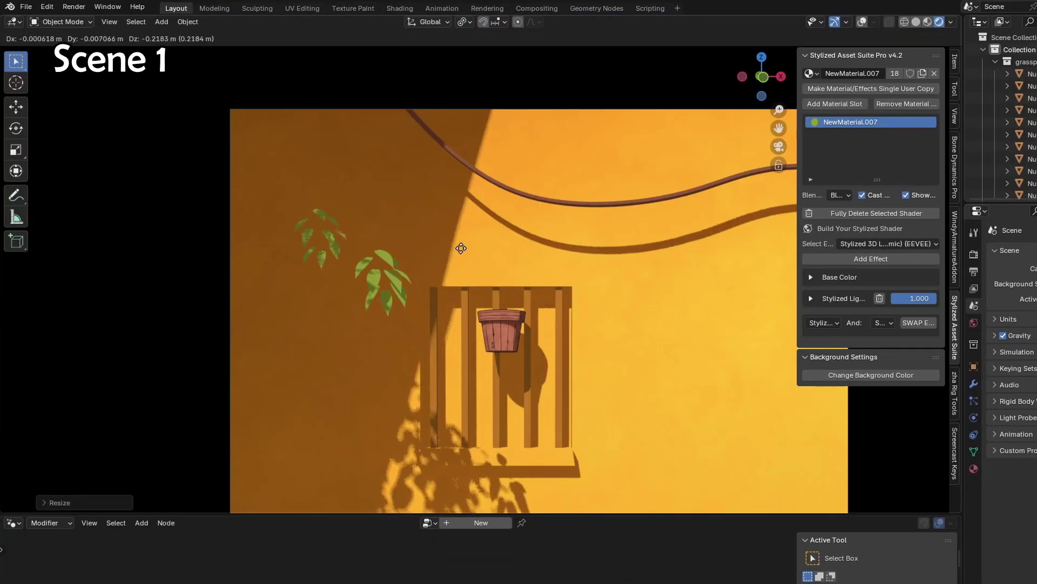
key("s")
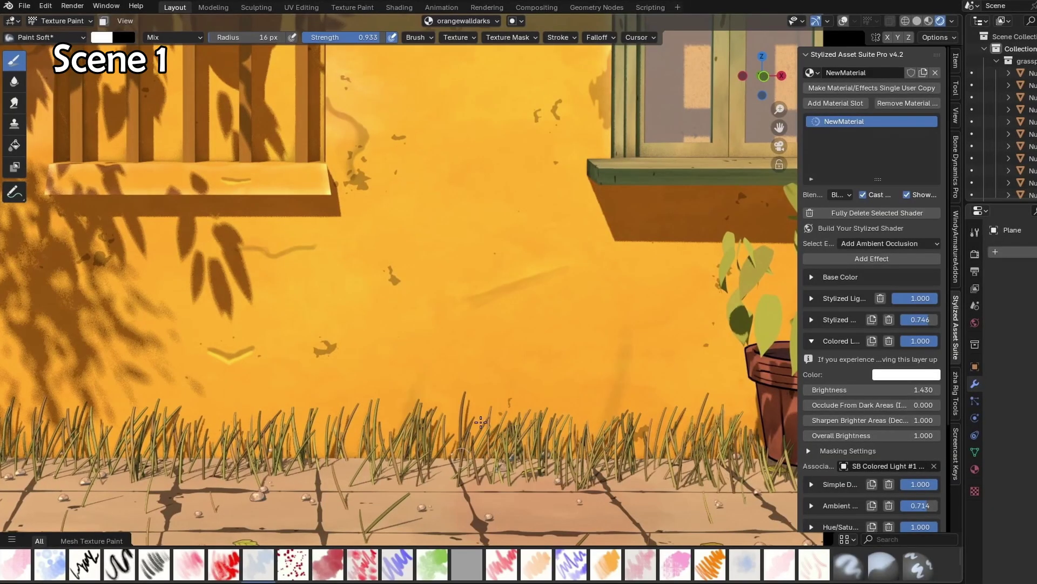
Step: Shrink the brush to 12 px and paint light highlights down the floor tile seam
scroll(546, 409, "up", 3)
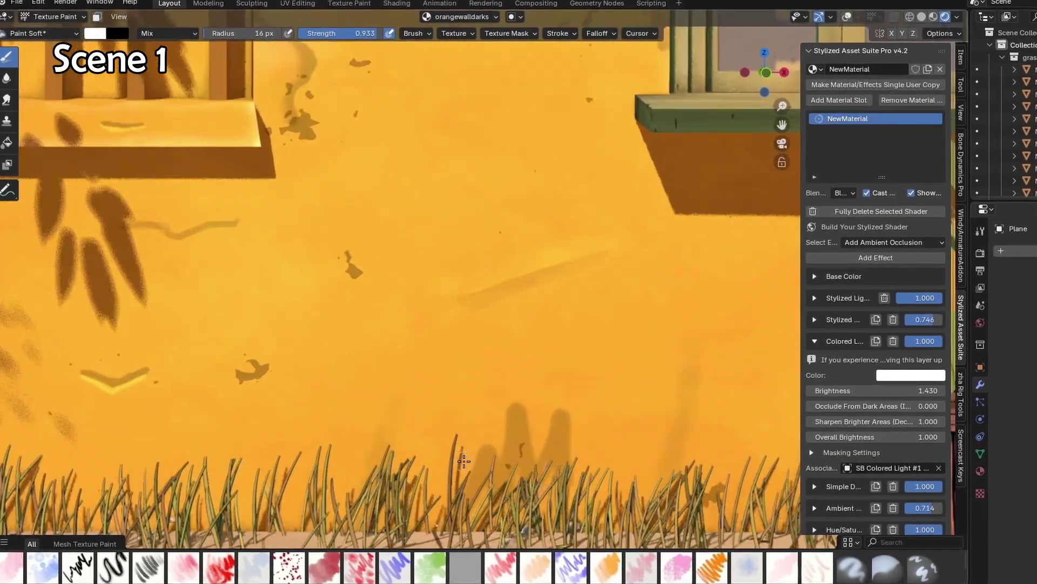
key("bracketleft")
key("bracketleft")
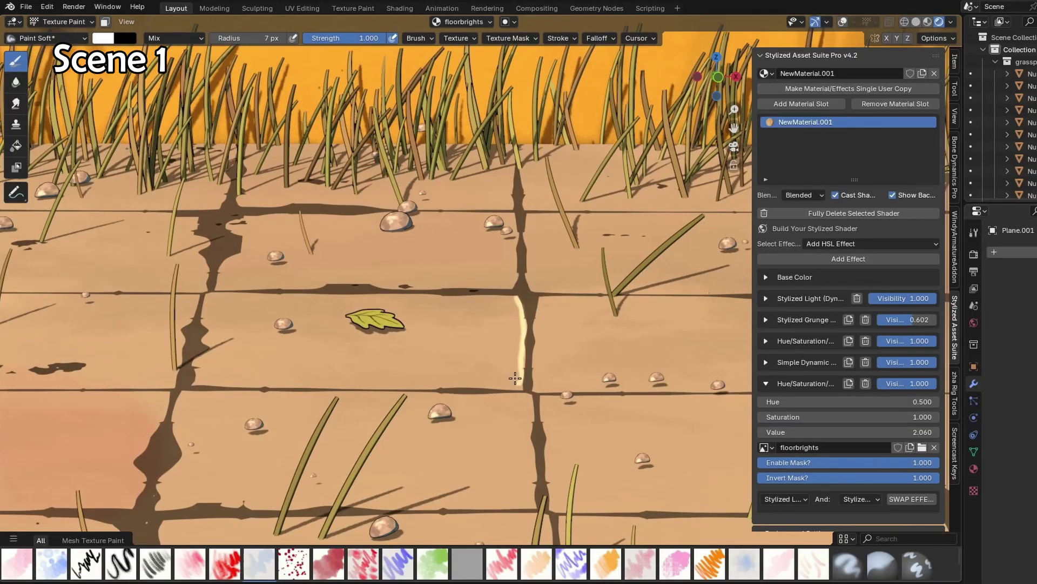
left_click_drag(478, 298, 424, 296)
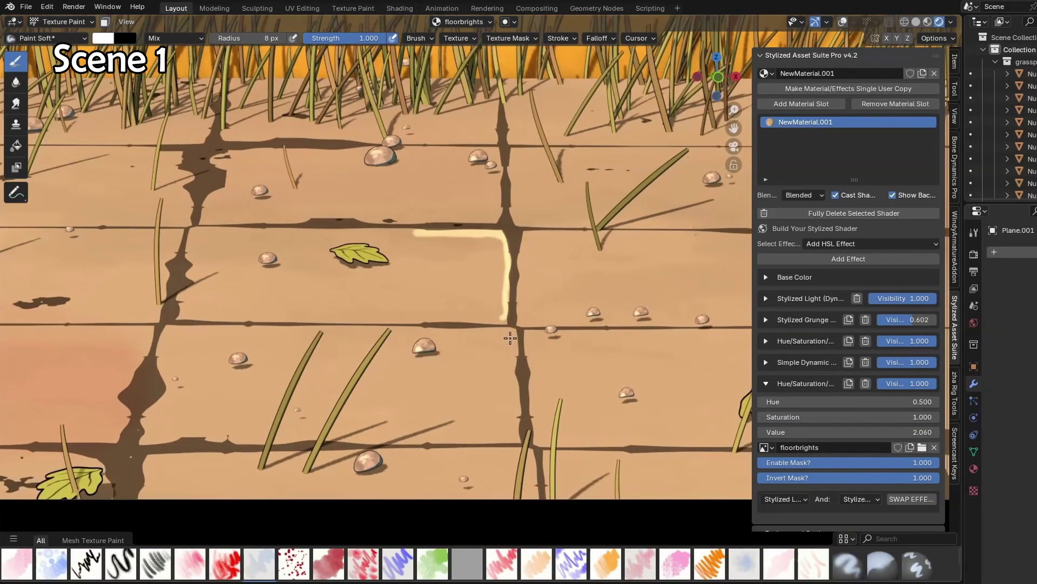
left_click_drag(514, 355, 519, 403)
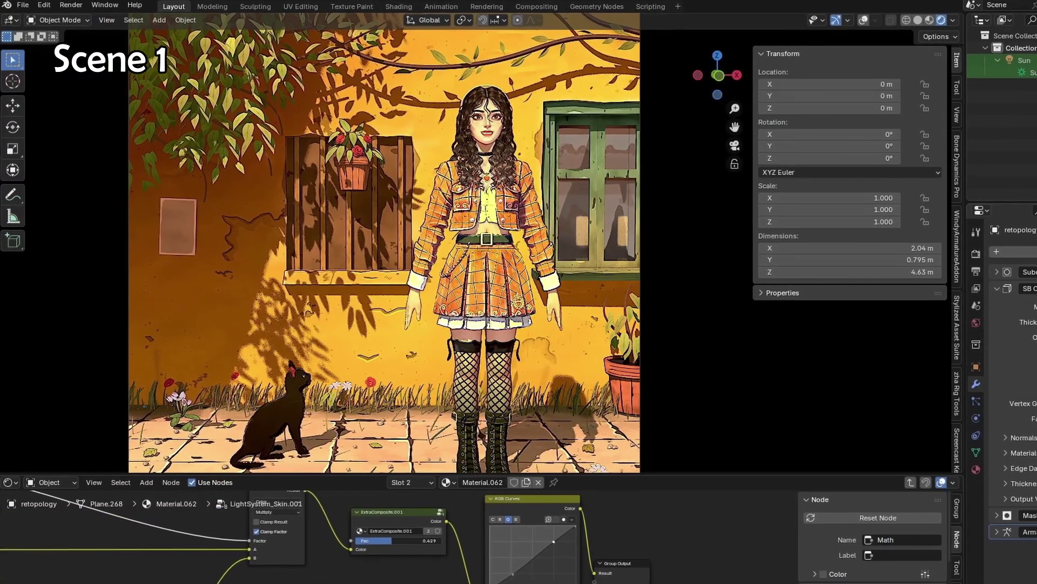
Step: In the ExtraComposite.001 node group, raise the Hue/Saturation/Value Value to 1.300
key("Tab")
left_click_drag(469, 555, 490, 555)
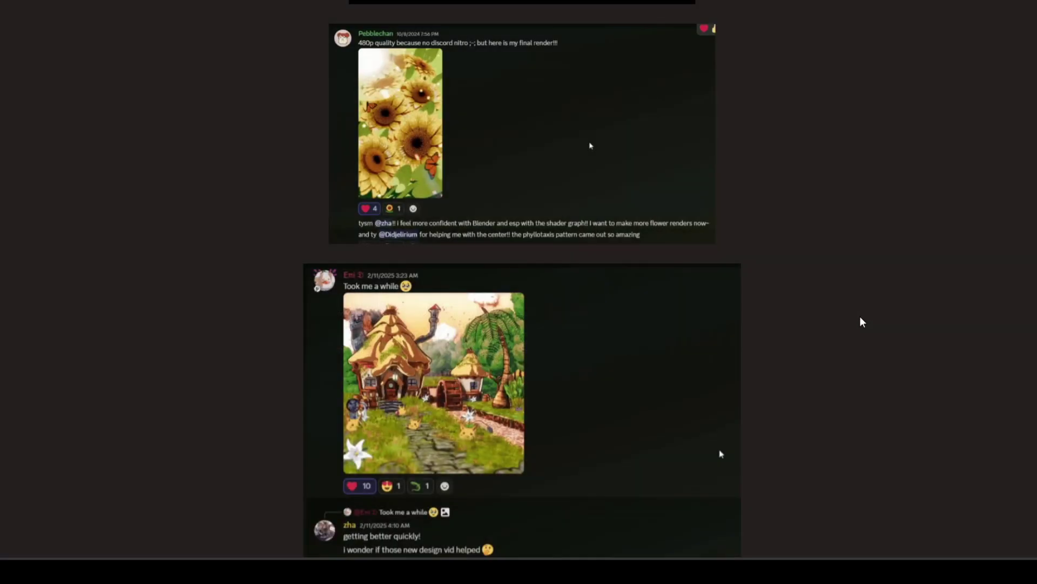
Step: Scroll the feedback channel's posts down to the shared sunflower render
scroll(859, 316, "down", 14)
scroll(859, 316, "down", 12)
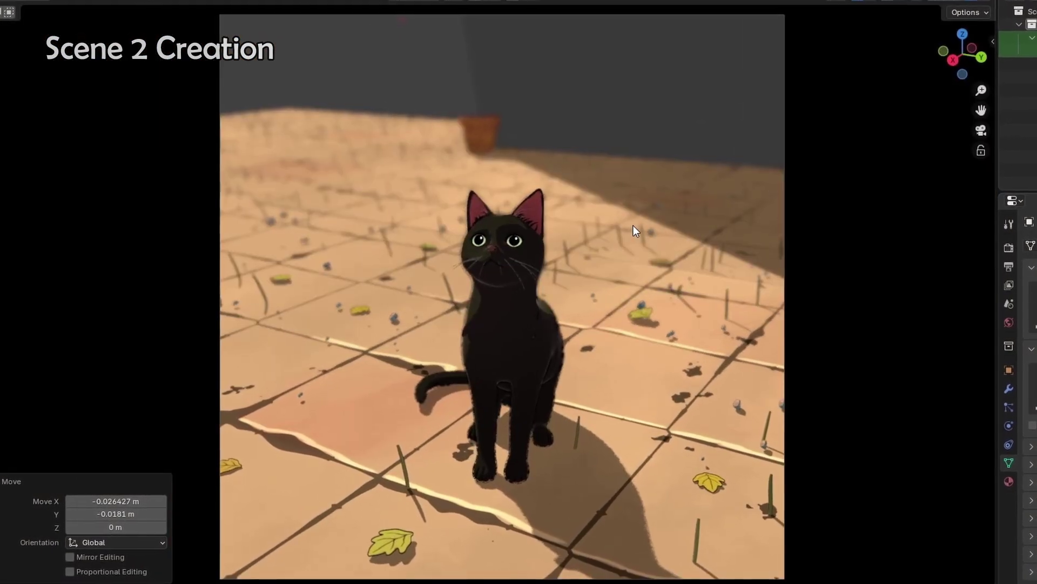
Step: Leave the off-camera object in place and raise the grunge Scale (Uniform) to 8.240
key("g")
key("shift+z")
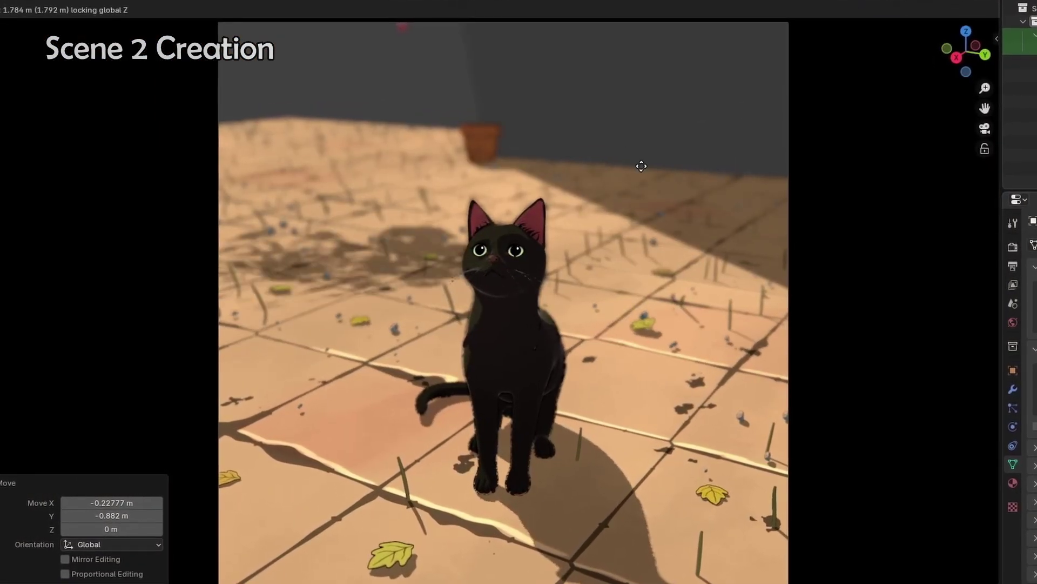
right_click(596, 171)
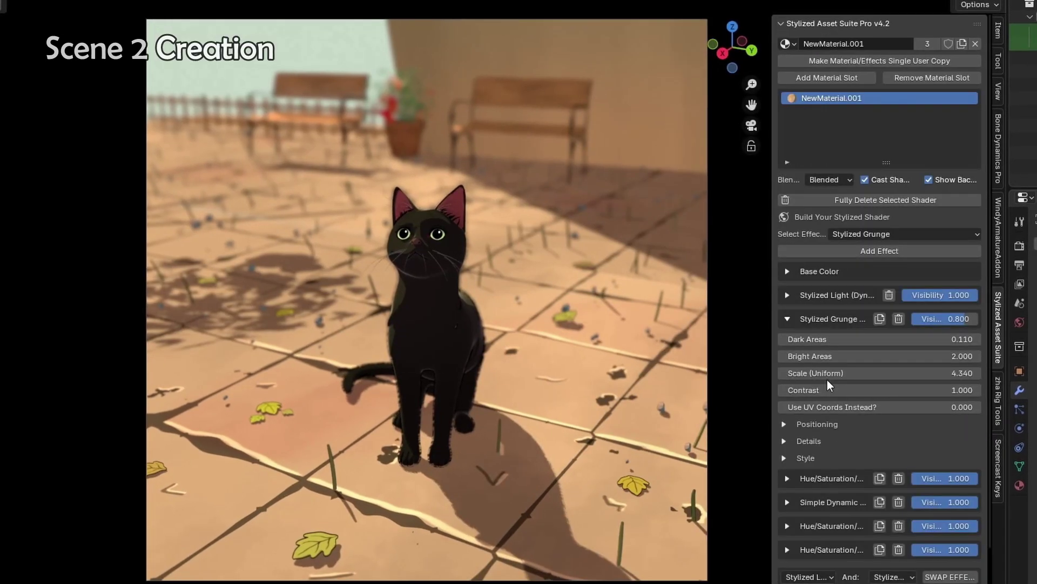
mouse_move(828, 380)
left_mouse_down()
mouse_move(892, 380)
mouse_move(831, 379)
mouse_move(843, 378)
left_mouse_up()
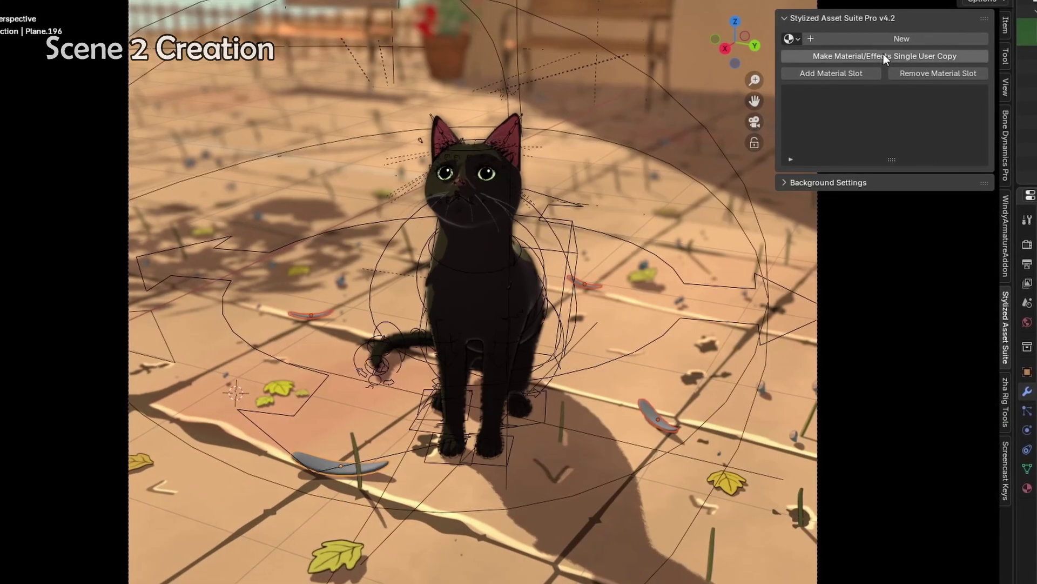
Step: Create a warm brownish new material and set lens distortion to radial at -0.300
left_click(897, 38)
left_click(793, 270)
left_click(940, 291)
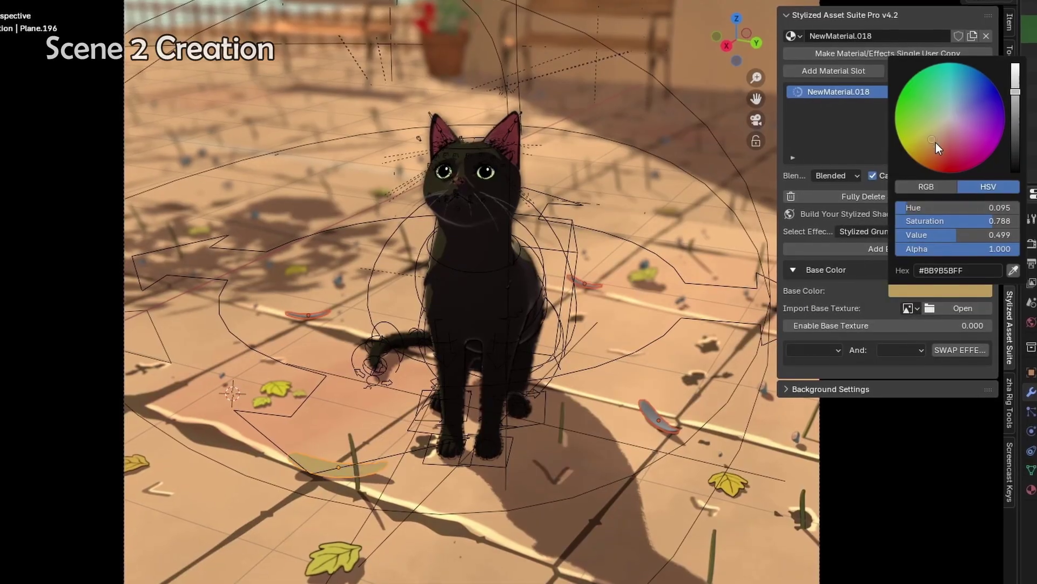
left_click_drag(935, 143, 941, 151)
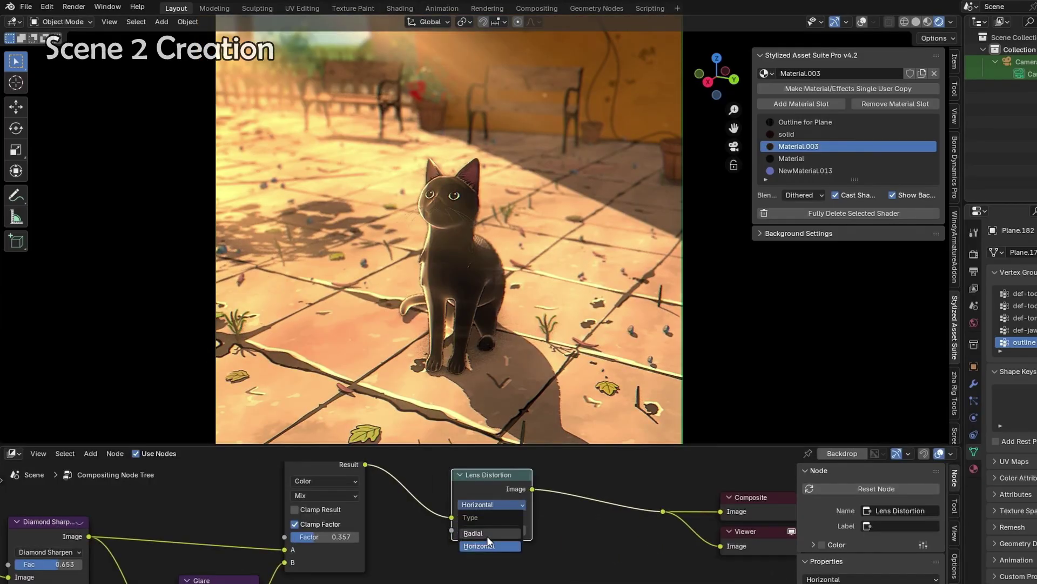
left_click(487, 535)
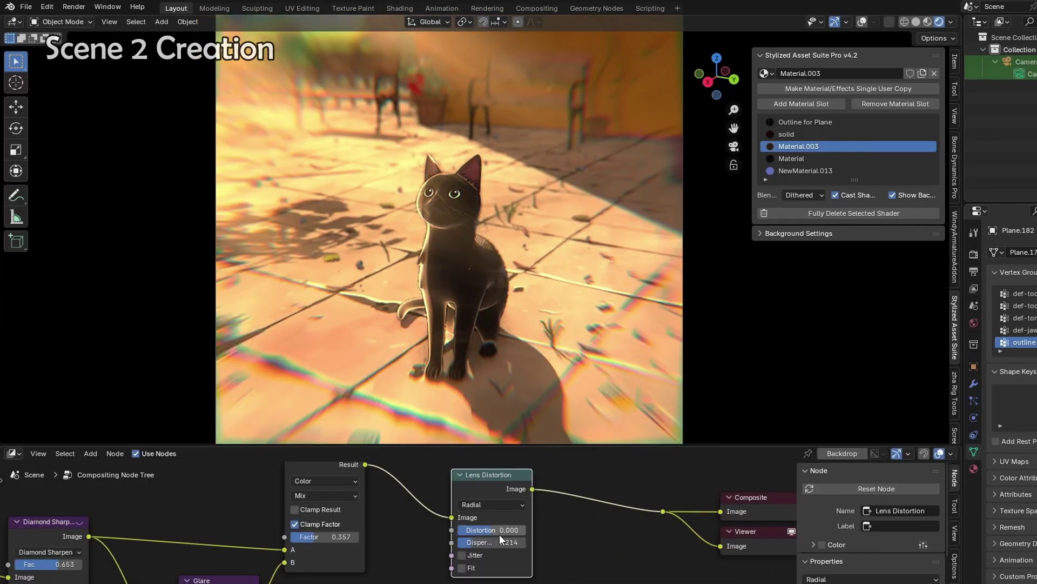
mouse_move(500, 530)
left_mouse_down()
mouse_move(475, 530)
mouse_move(508, 530)
mouse_move(486, 530)
left_mouse_up()
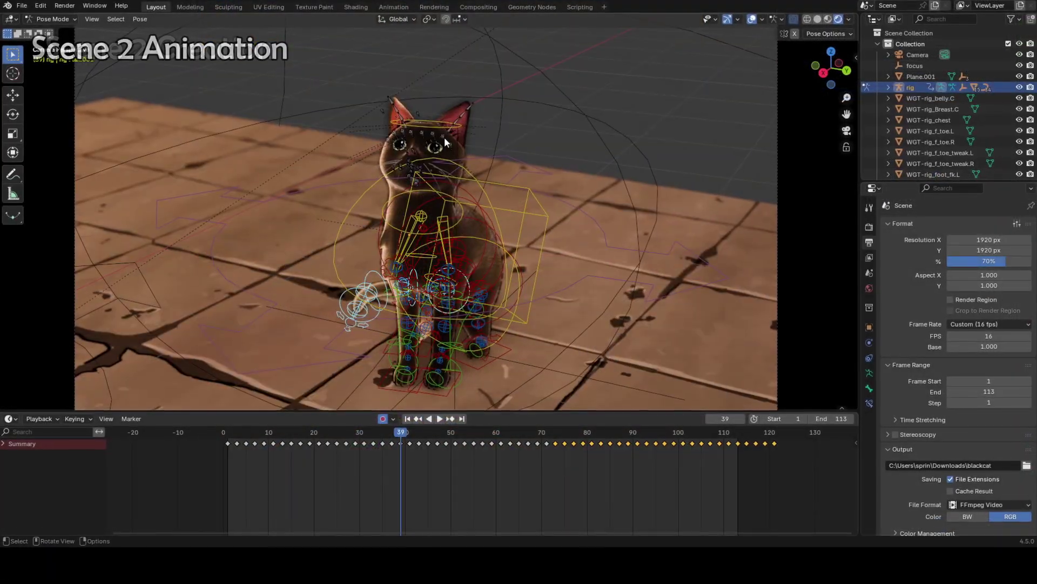
Step: Step the frame forward and free-rotate the cat's head bone to turn it
key("Right")
key("Right")
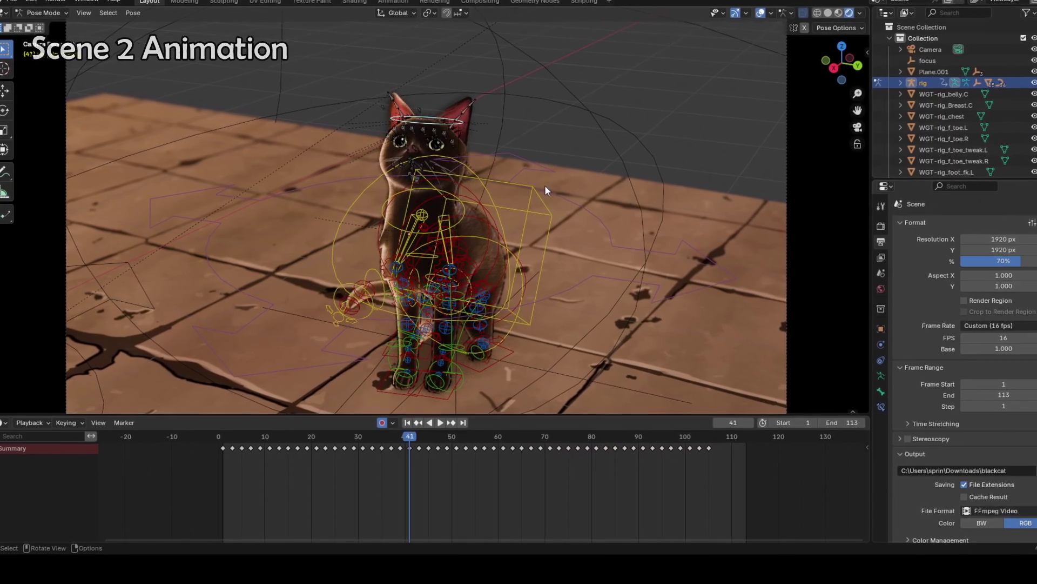
key("r")
key("r")
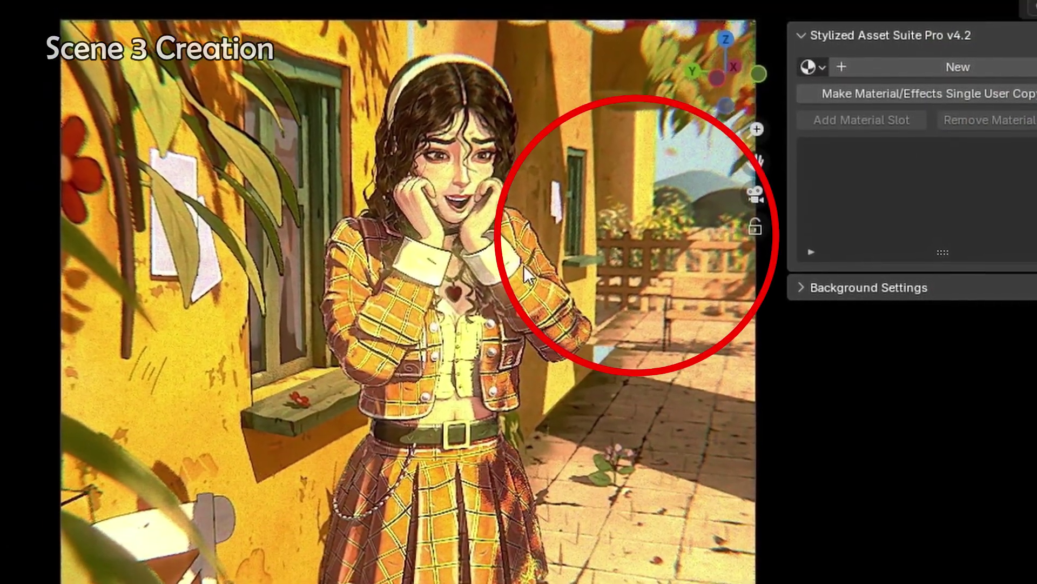
Step: Nudge the painted girl-and-courtyard image plane slightly left to reframe the Scene 3 shot
left_click(570, 307)
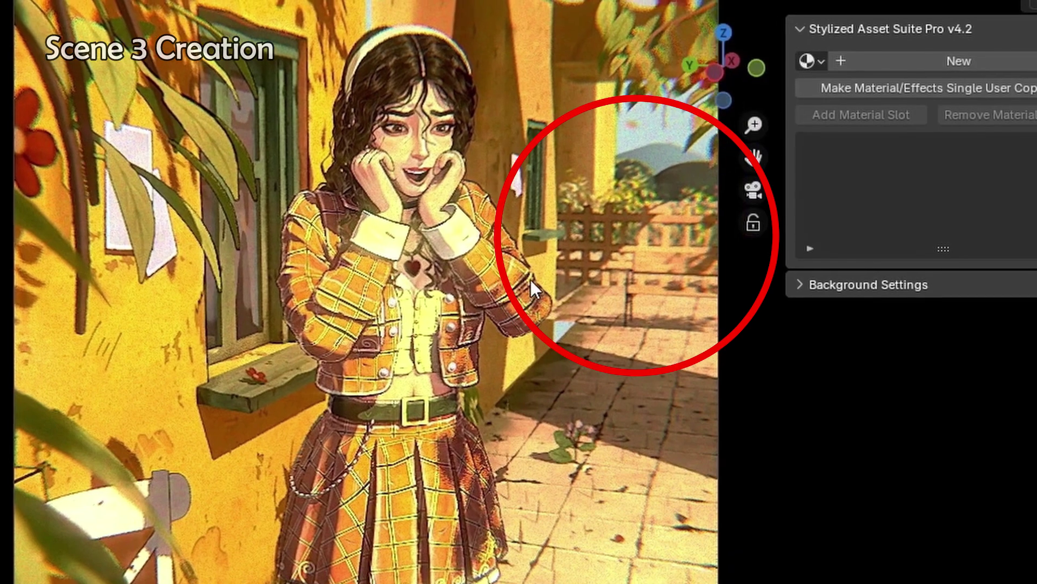
key("g")
left_click(547, 253)
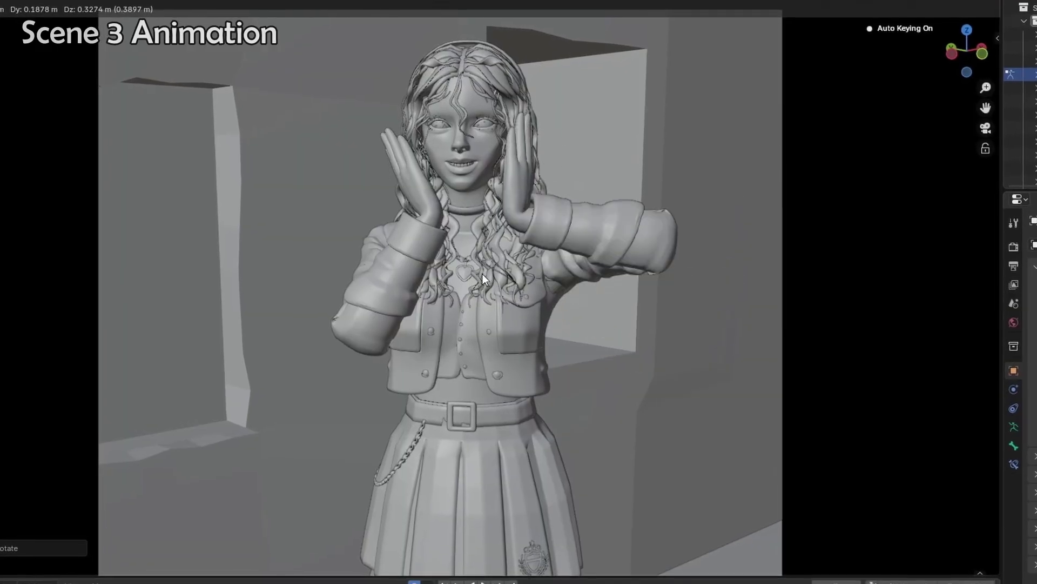
Step: Orbit around the girl's rig to check her neck and back, stopping playback at frame 16
middle_click_drag(482, 273, 598, 226)
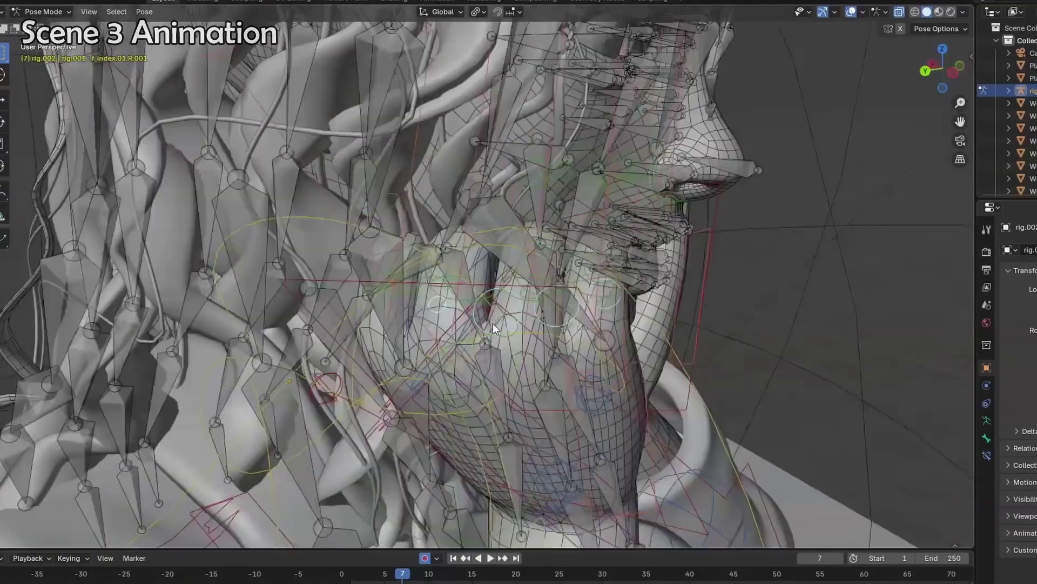
middle_click_drag(492, 323, 584, 307)
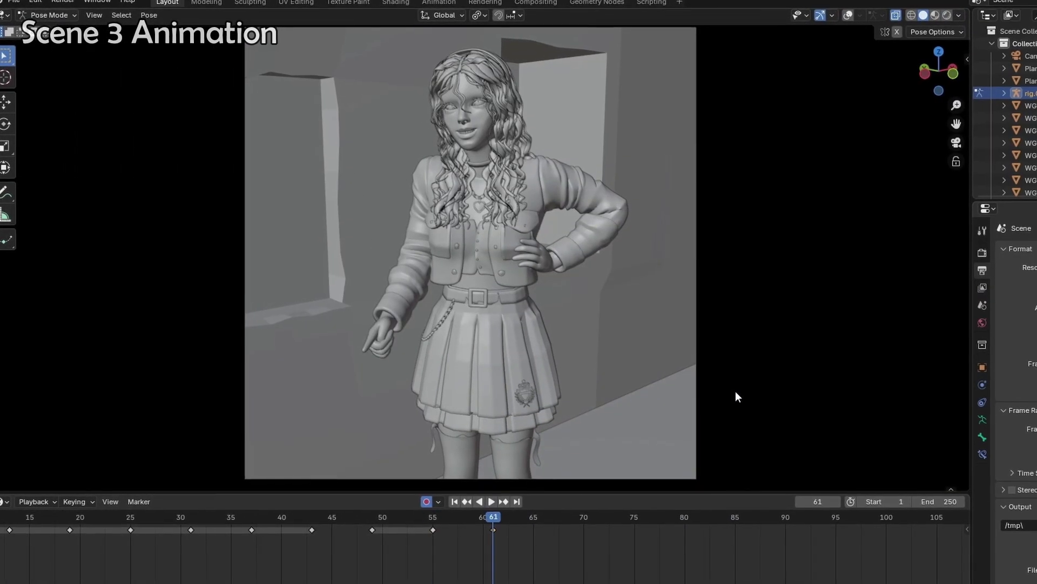
left_click(282, 508)
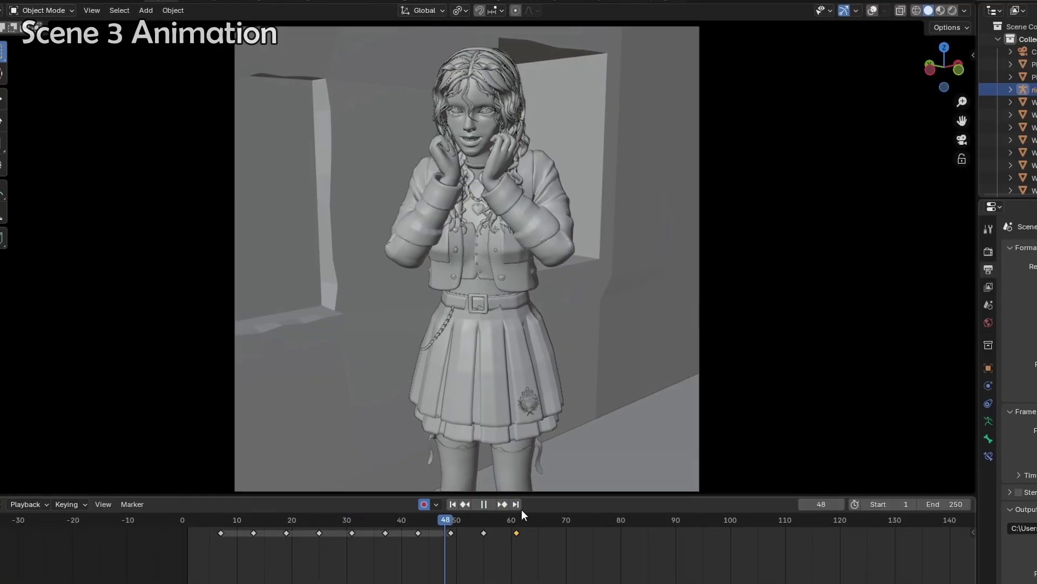
key("space")
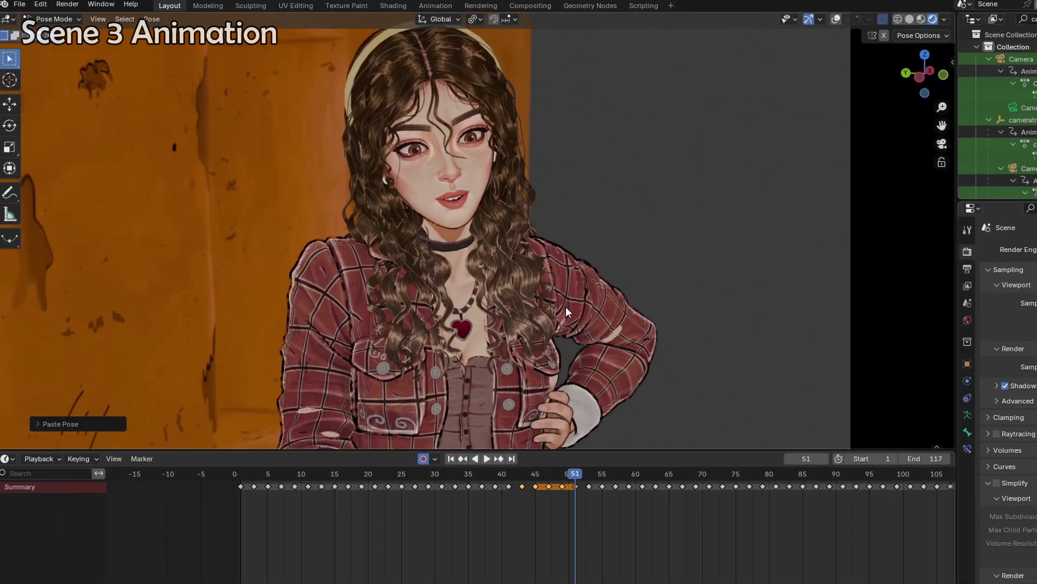
Step: Scale and rotate the girl's shoulder bone, auto-keying the new arm pose
key("s")
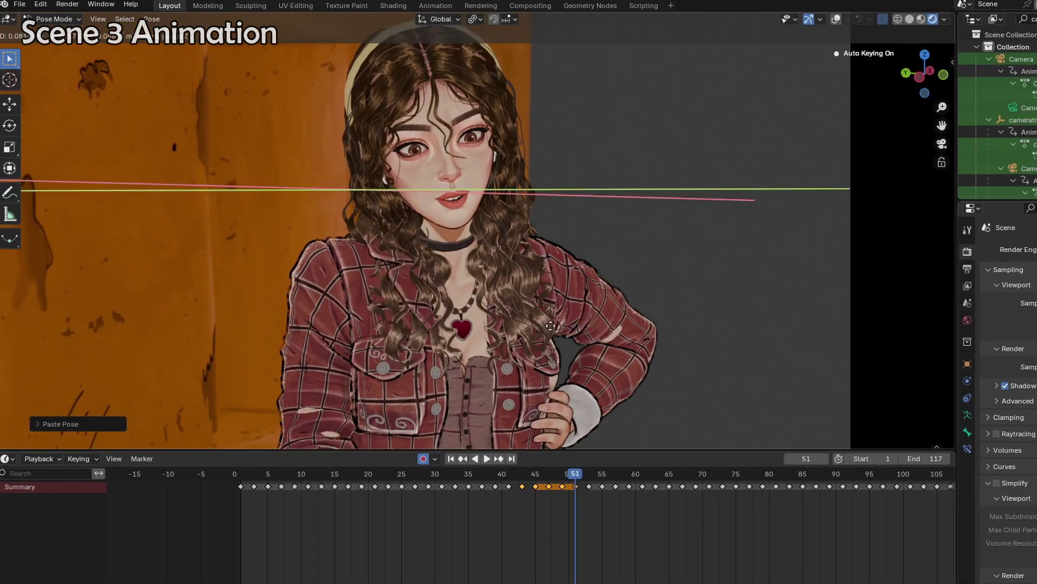
key("KP_0")
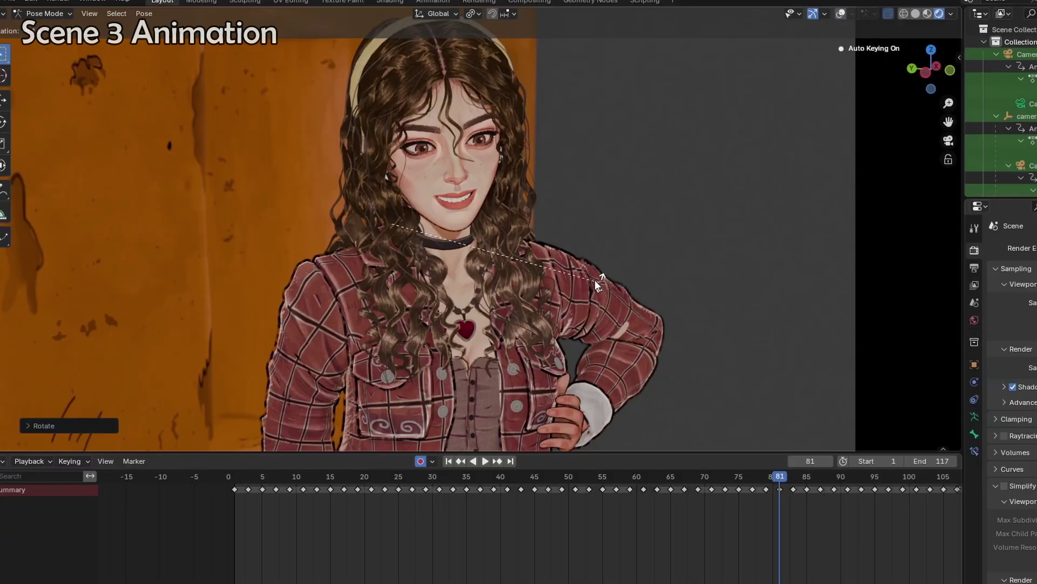
left_click(595, 279)
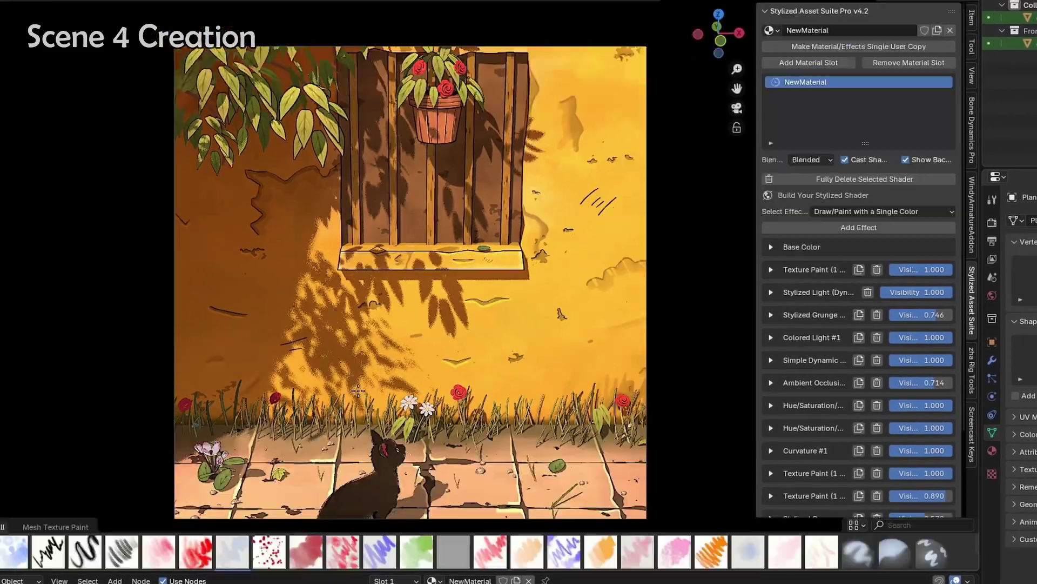
Step: Set the texture brush strength to 0.321, then reframe the camera on the porch and chair
scroll(346, 303, "up", 8)
key("shift+f")
left_click(340, 316)
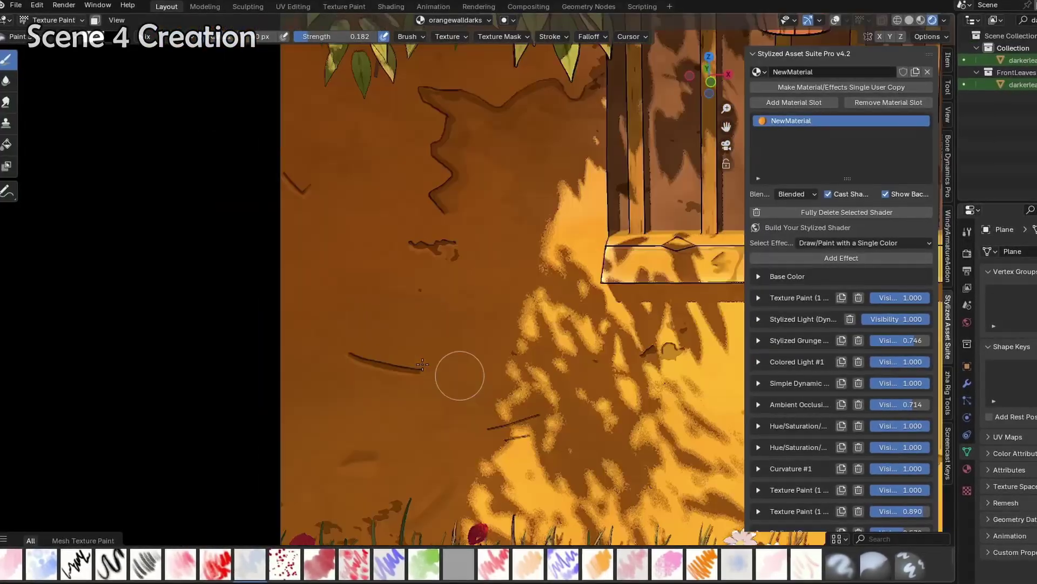
scroll(421, 351, "up", 5)
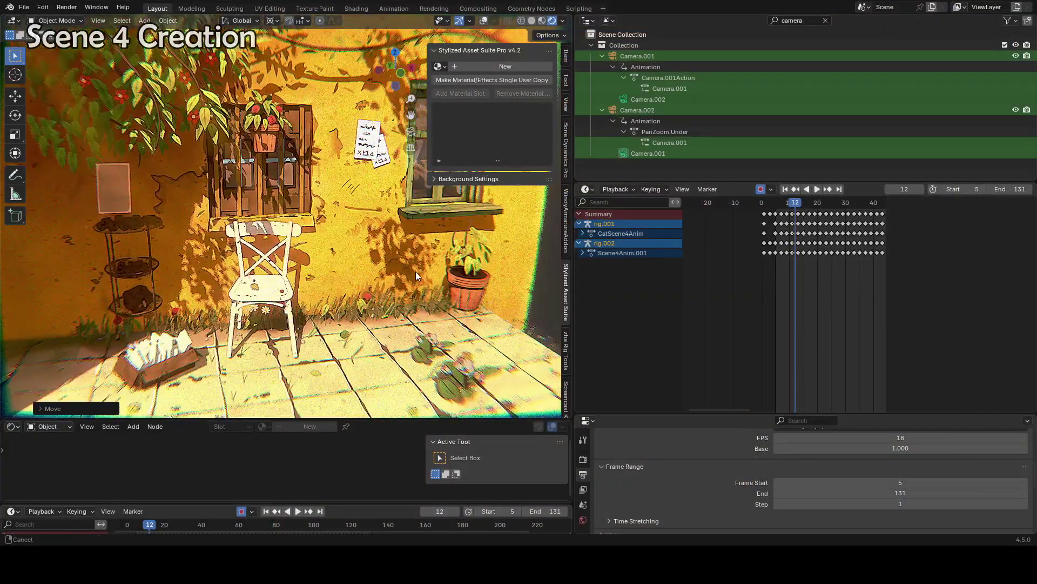
middle_click_drag(443, 290, 421, 290)
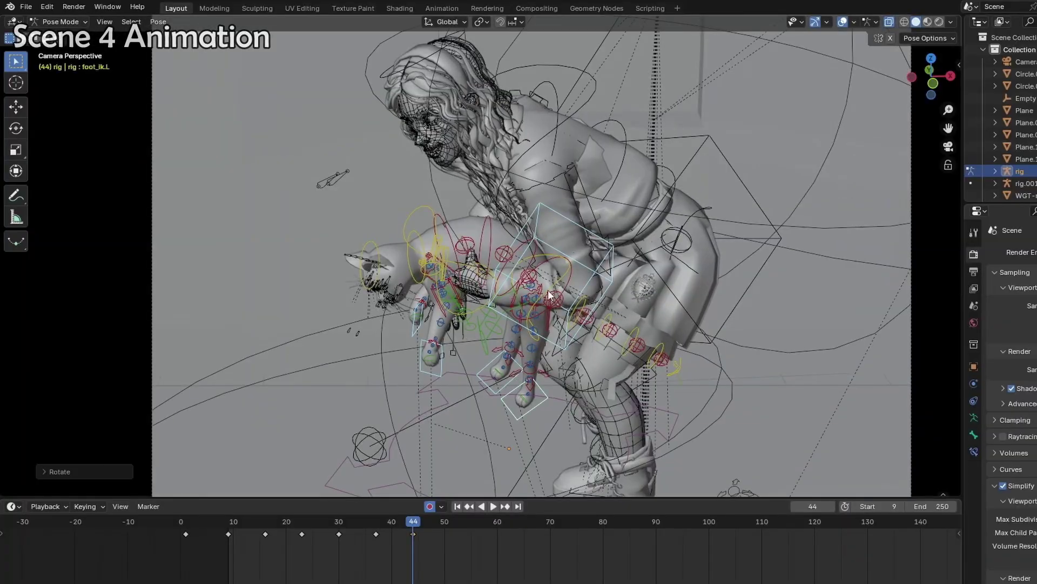
key("shift+alt+z")
key("shift+alt+z")
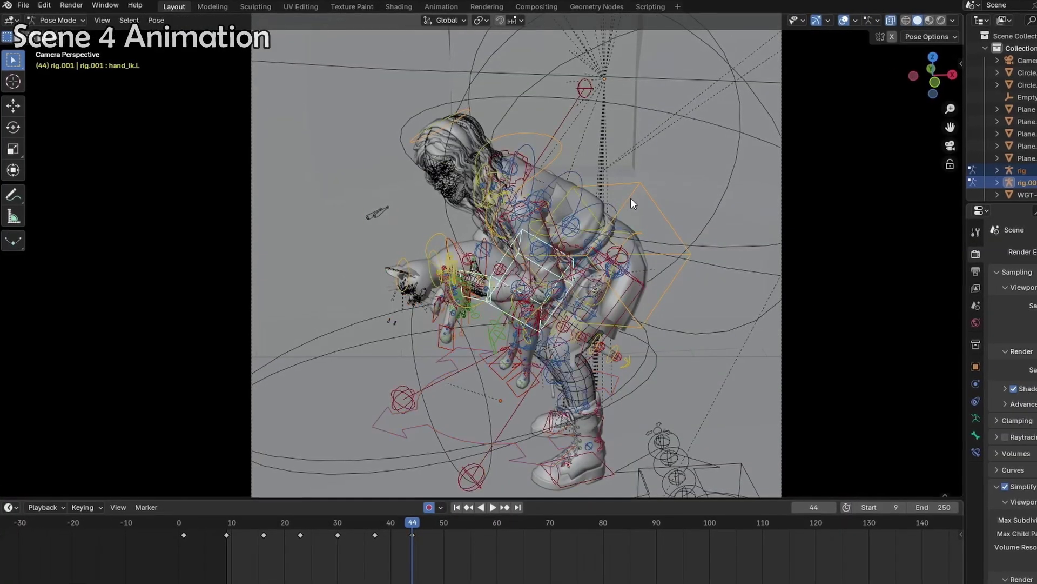
Step: Rotate, move and re-rotate the girl's torso bone so she bends forward, auto-keying each pose
left_click(630, 197)
key("shift+alt+z")
key("r")
key("Return")
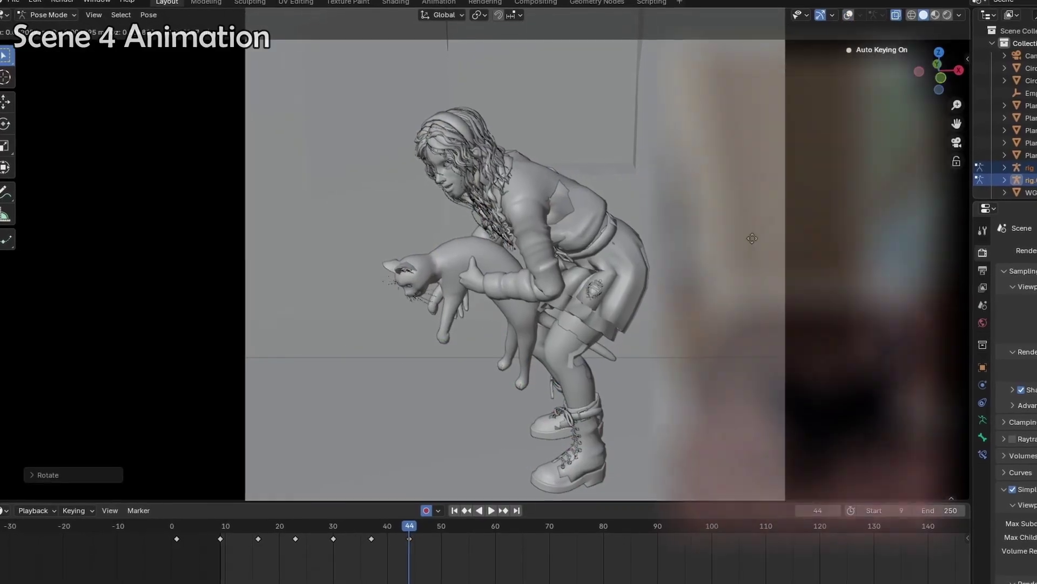
key("g")
key("Return")
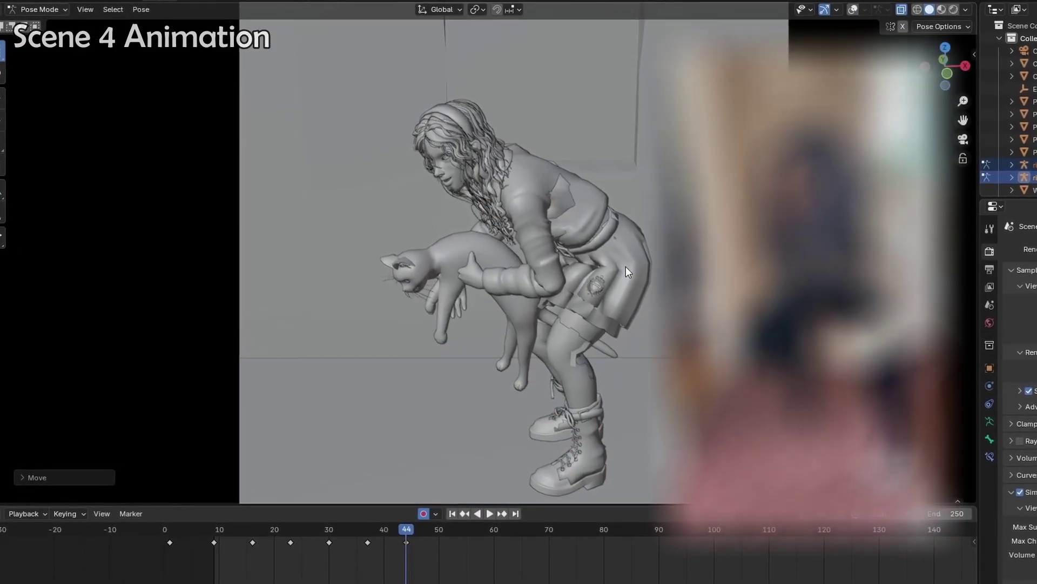
key("r")
key("z")
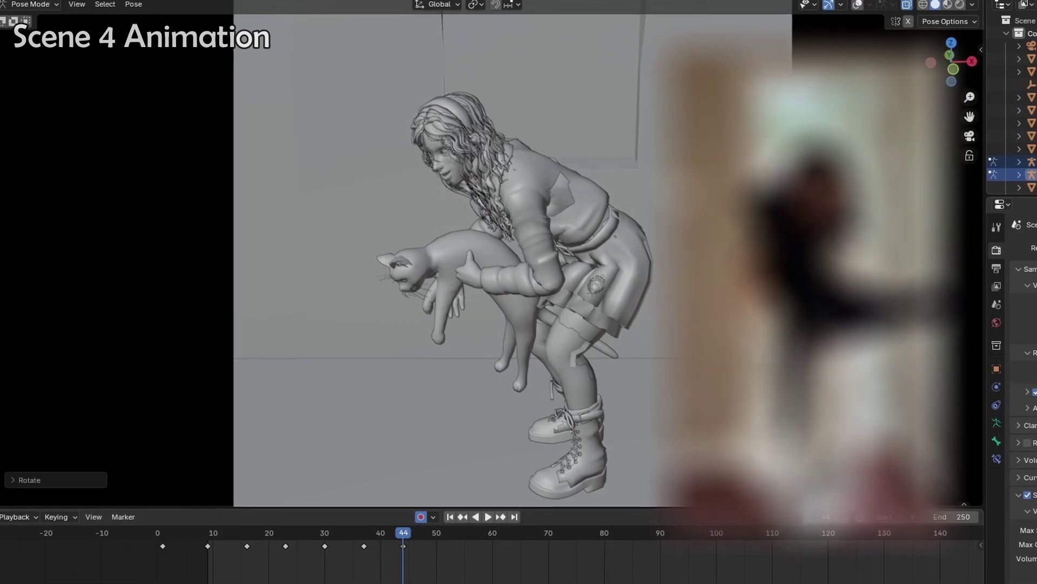
key("r")
key("Return")
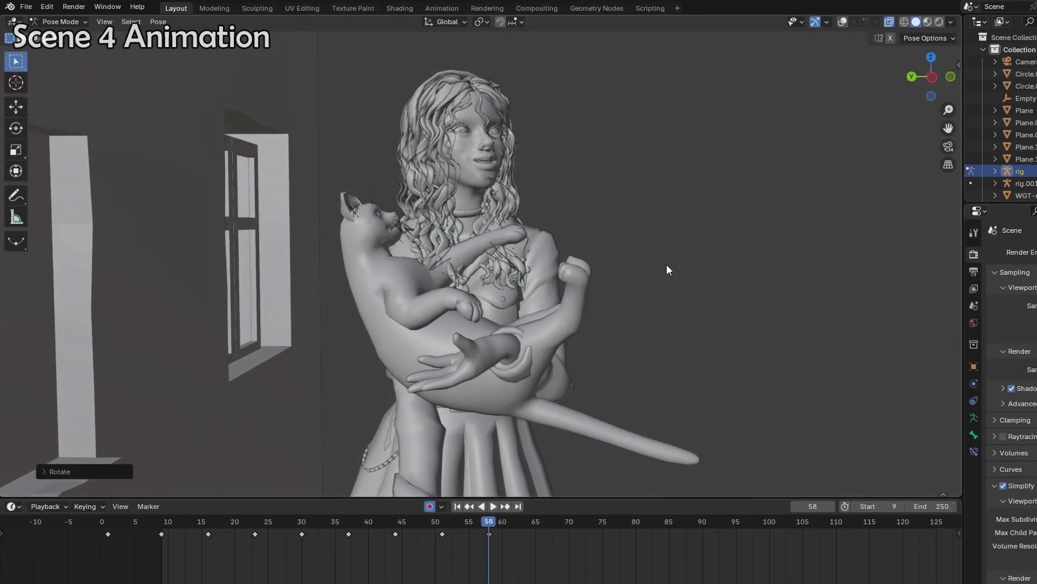
Step: Lift the cat's bones upward into her arms and play back the Scene 4 animation
key("g")
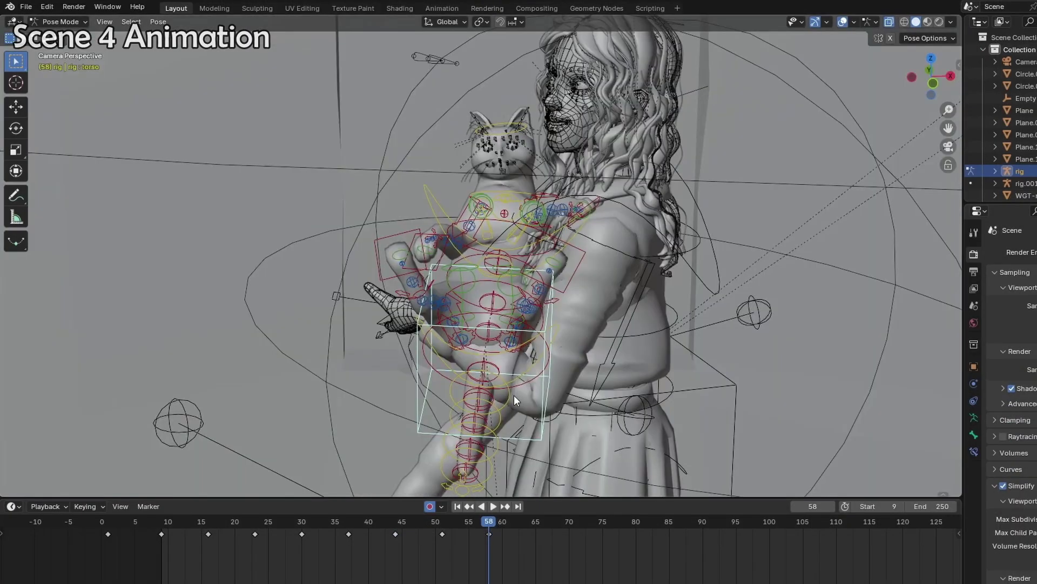
key("KP_Decimal")
scroll(577, 355, "down", 5)
middle_click_drag(582, 274, 613, 336)
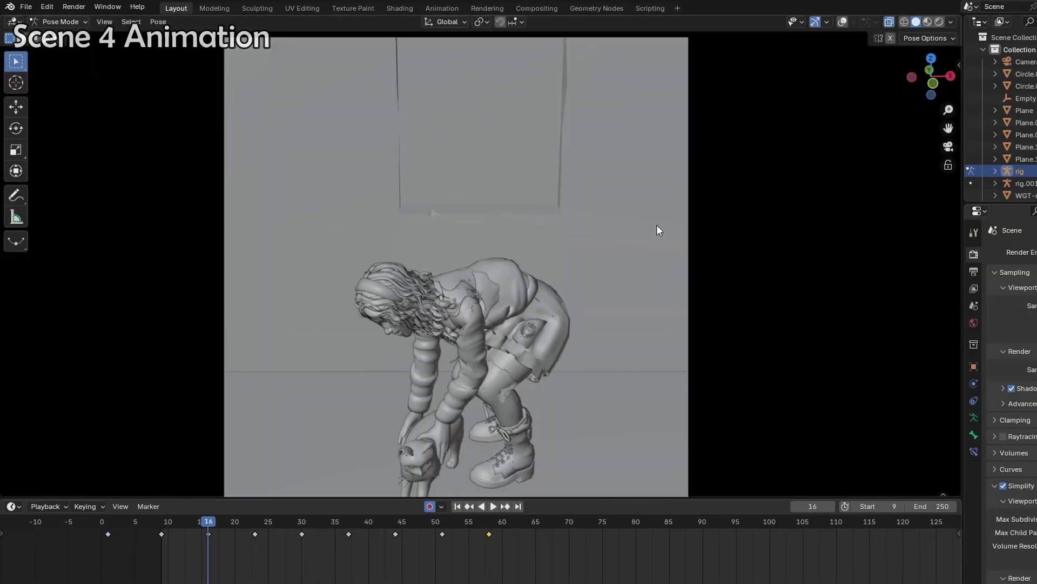
key("space")
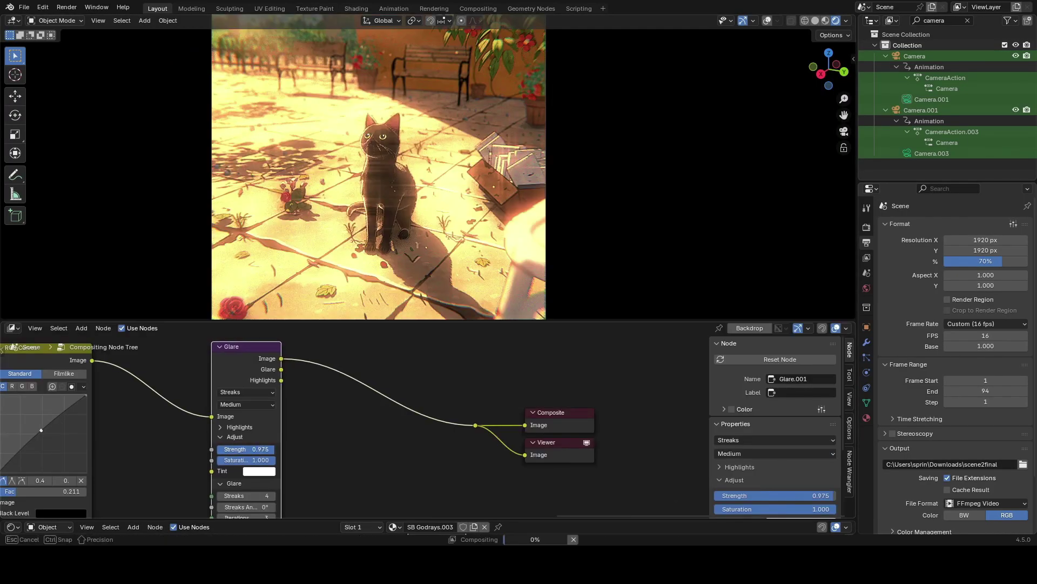
Step: Drop Glare strength to 0.600, raise the Mix factor to 0.614, and tilt Camera.002 slightly
left_click_drag(260, 449, 240, 448)
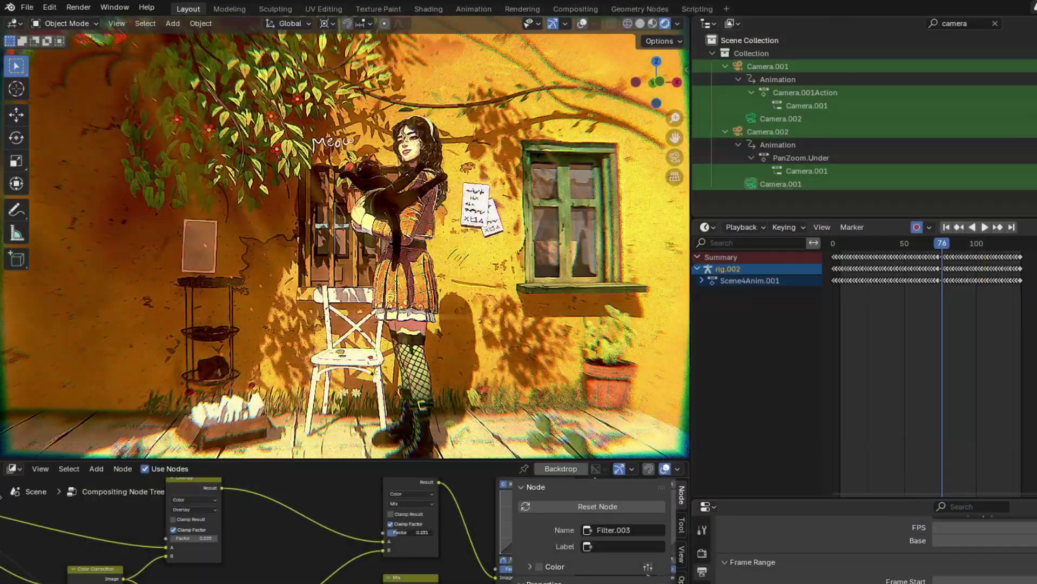
mouse_move(399, 532)
left_mouse_down()
mouse_move(416, 532)
mouse_move(400, 532)
left_mouse_up()
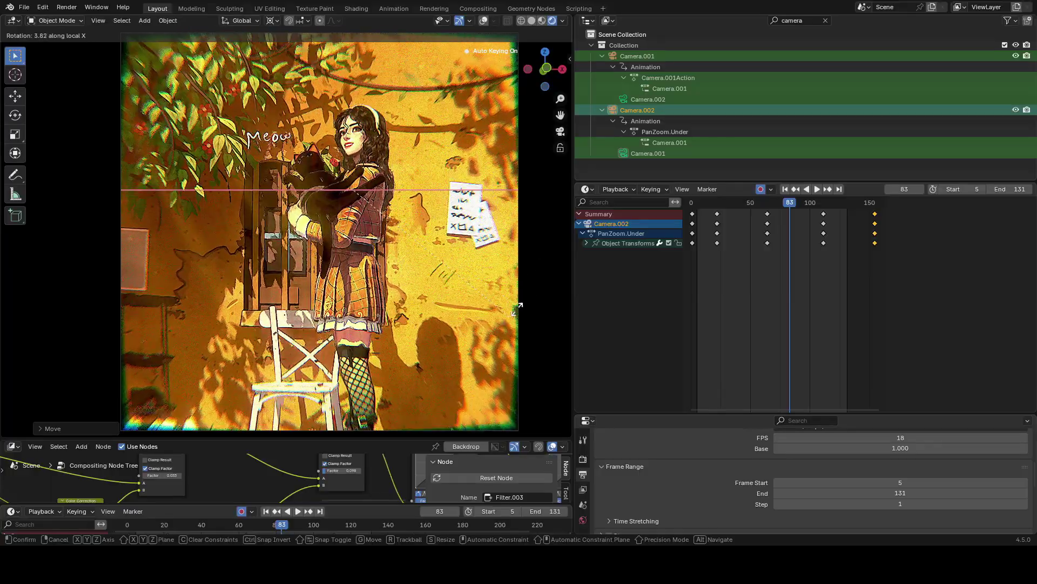
left_click(505, 303)
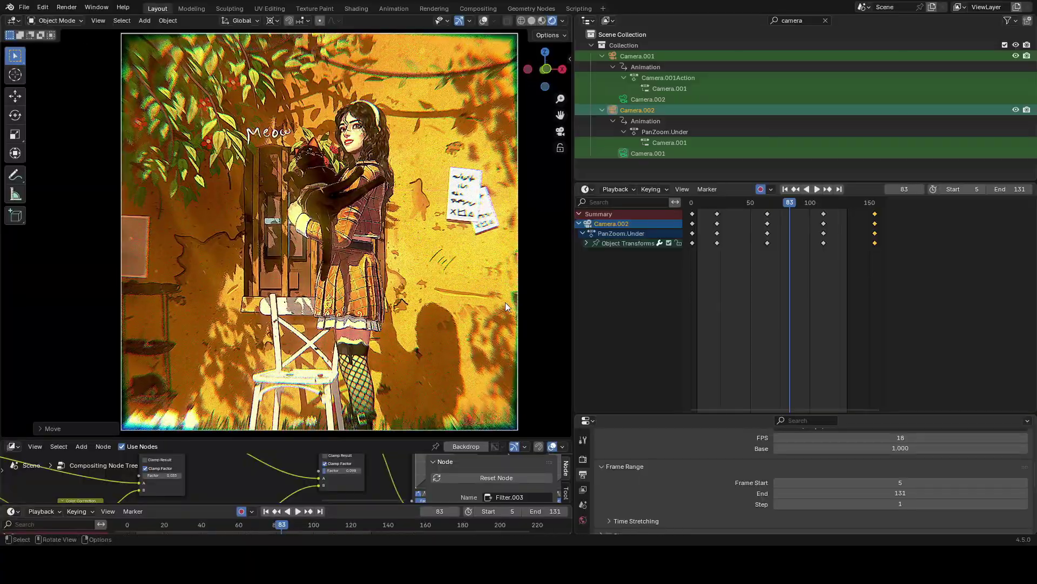